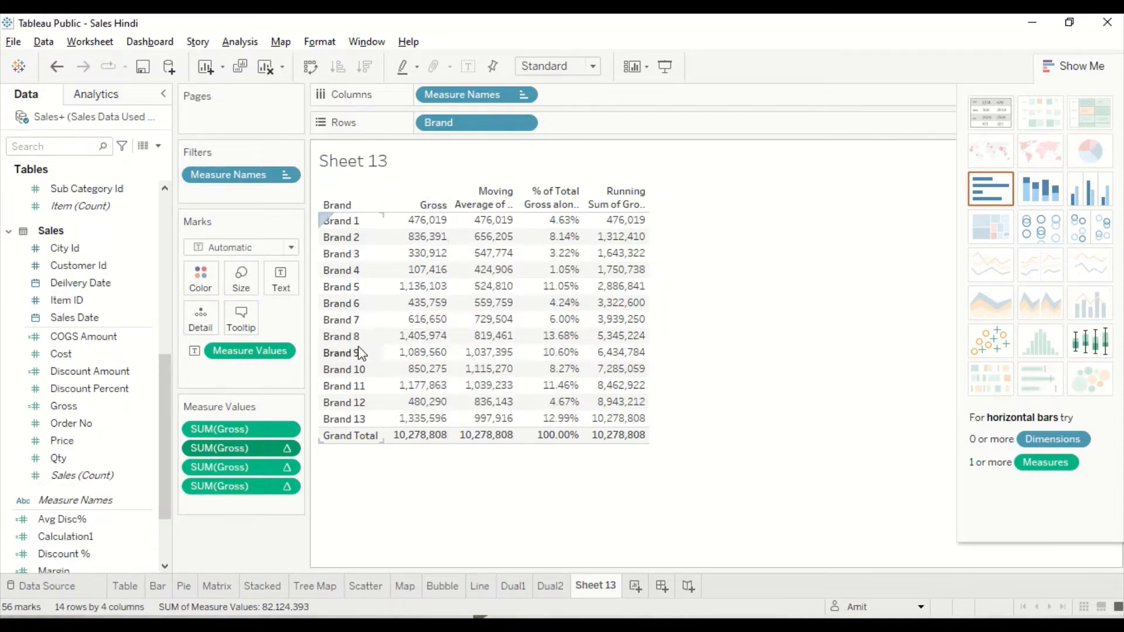
Apply the Difference quick table calculation to the first Gross measure in the measure values
left_click(287, 430)
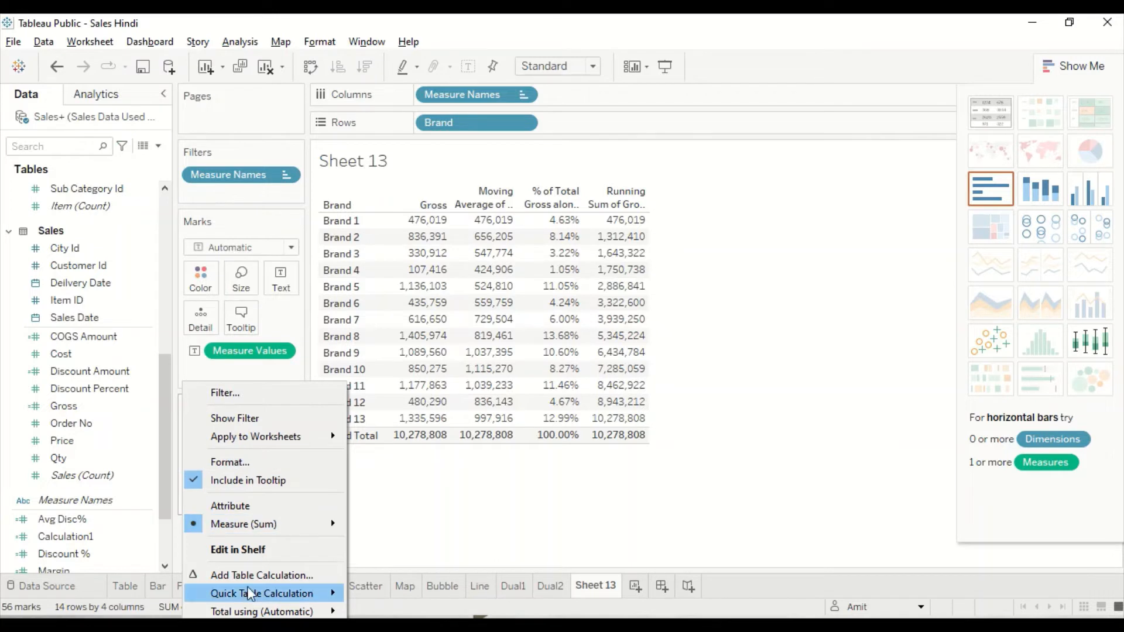
mouse_move(252, 594)
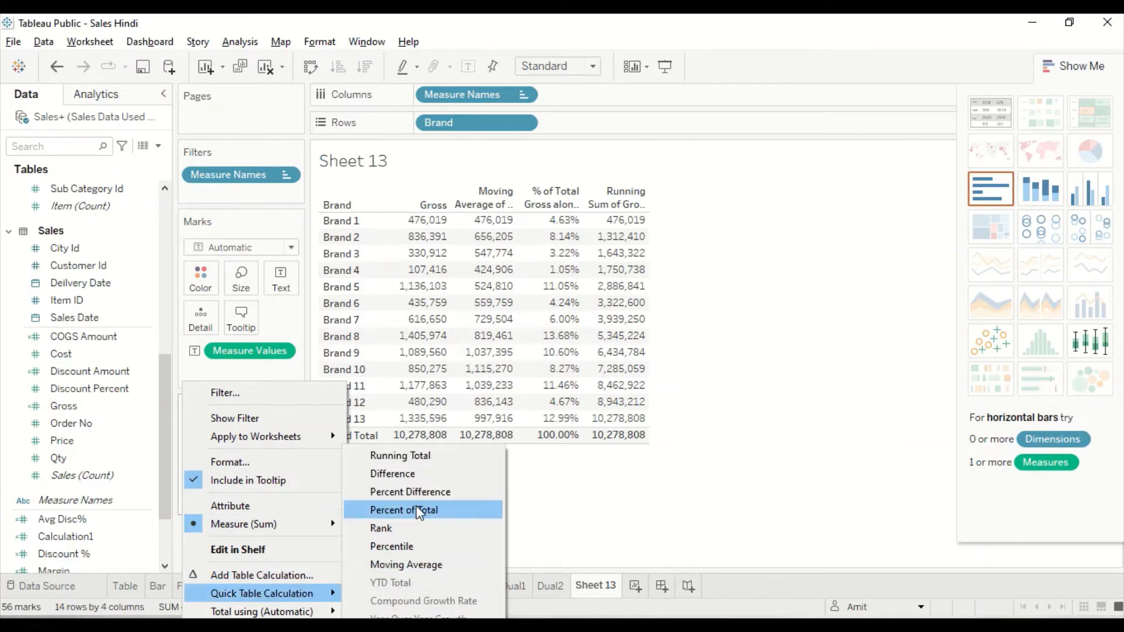
left_click(413, 476)
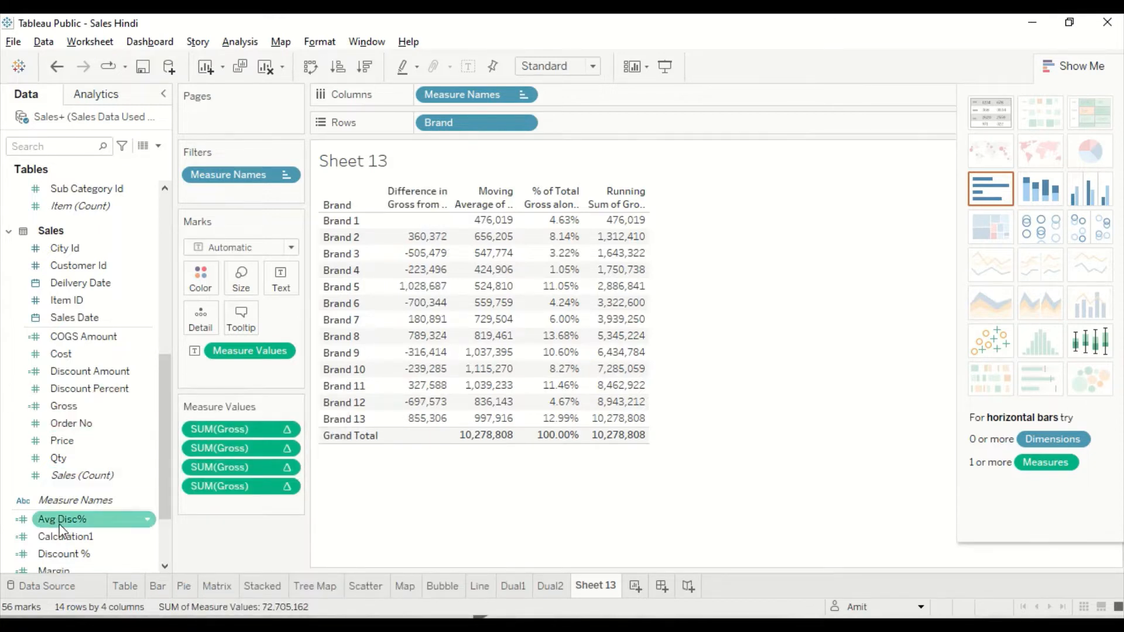
Add Gross again as the first measure value and apply the Percent Difference quick table calculation to it
scroll(84, 497, "down", 1)
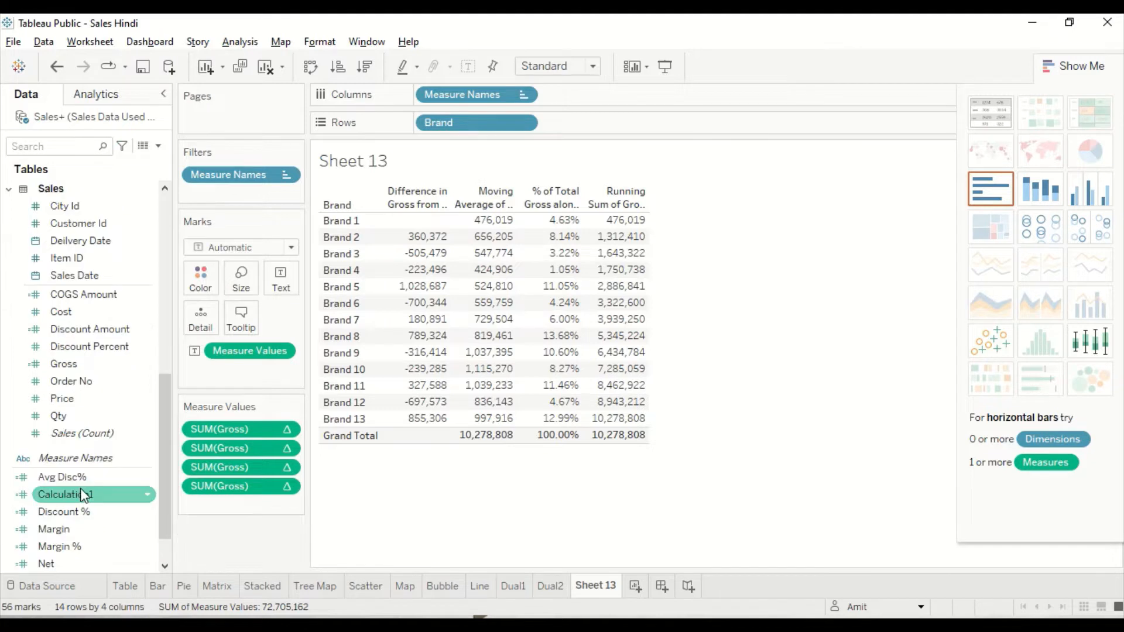
scroll(84, 497, "down", 1)
scroll(78, 491, "up", 3)
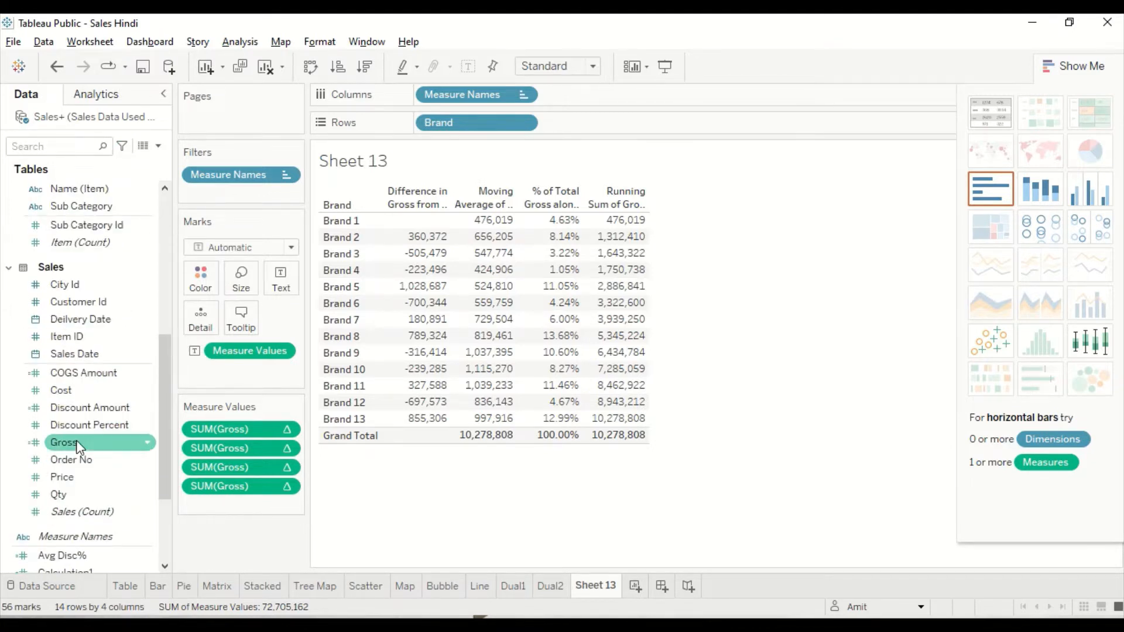
left_click_drag(76, 443, 230, 420)
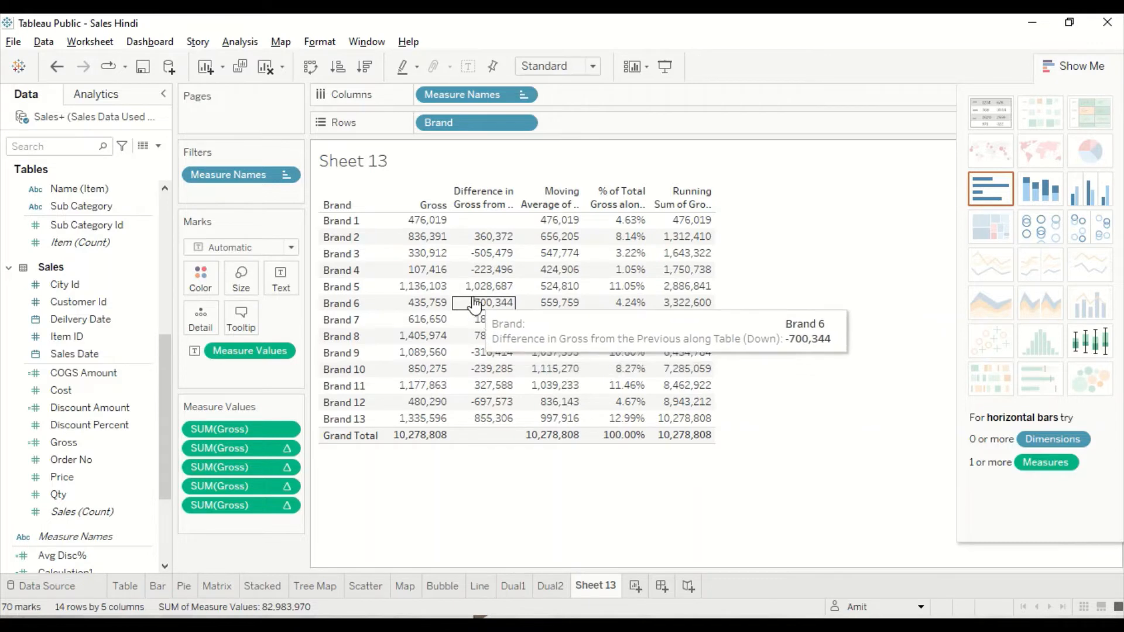
left_click(287, 431)
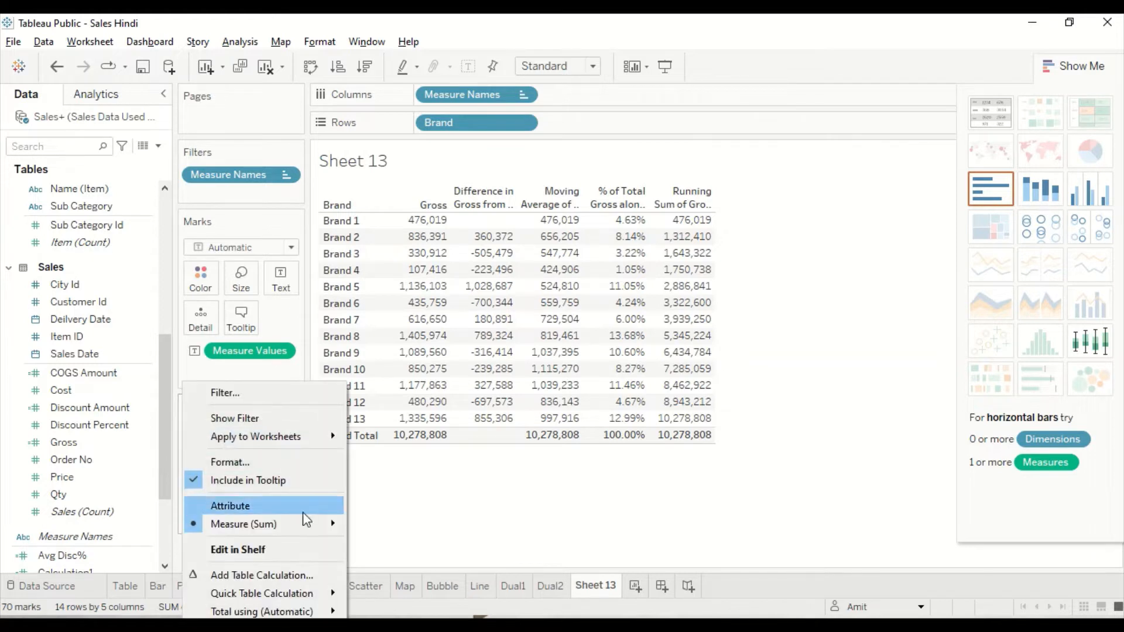
mouse_move(318, 601)
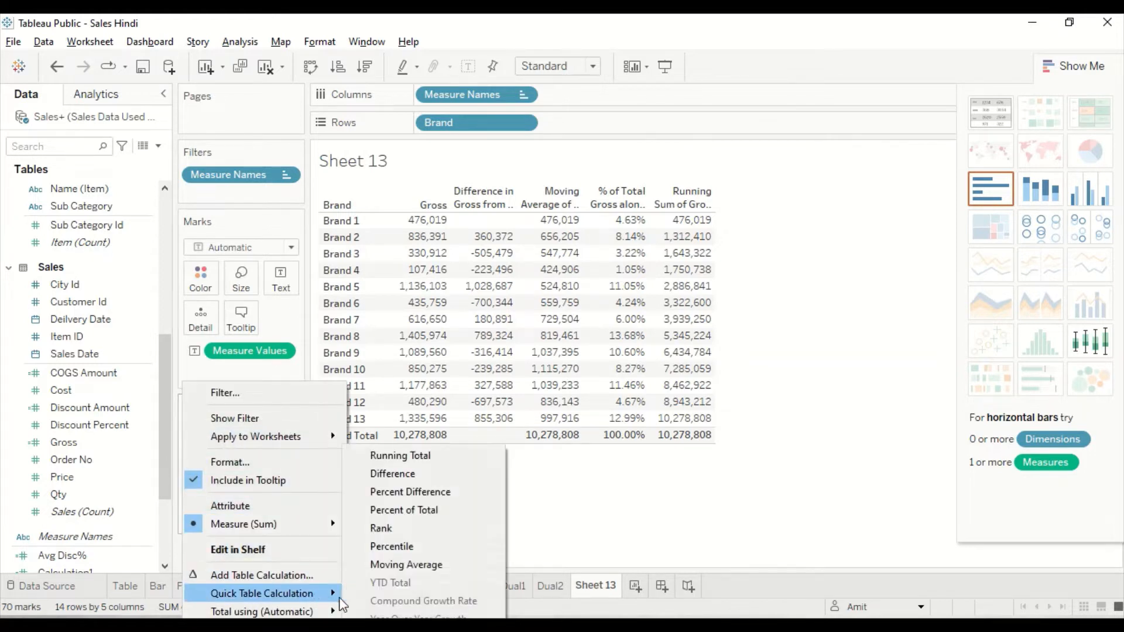
left_click(415, 491)
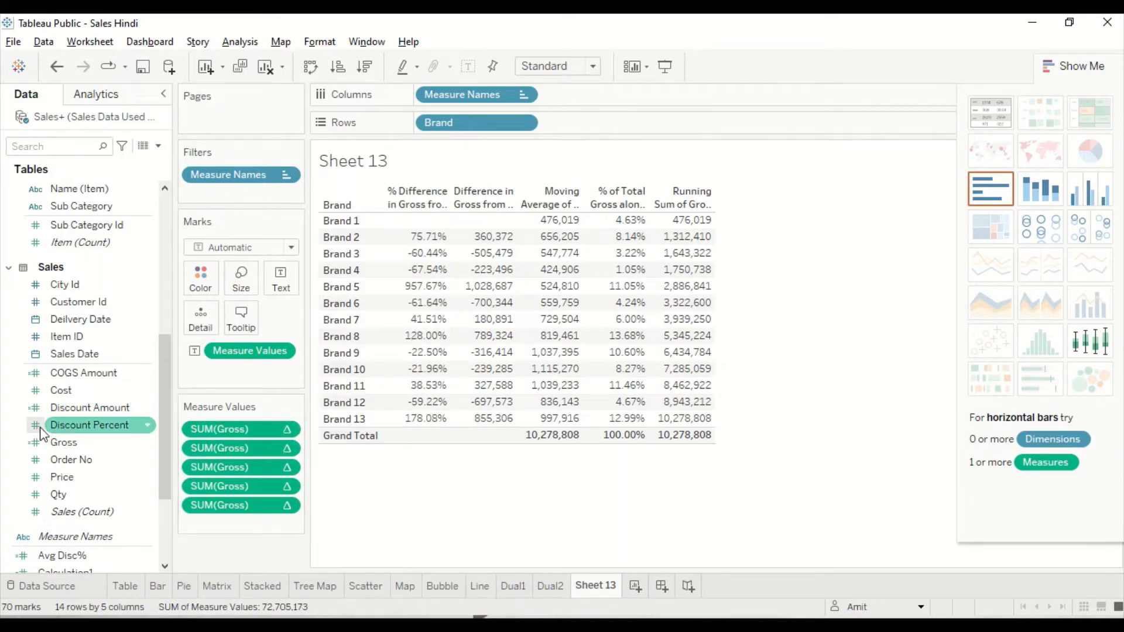
Add another Gross as the first measure value and apply the Rank quick table calculation to it
left_click_drag(76, 440, 224, 424)
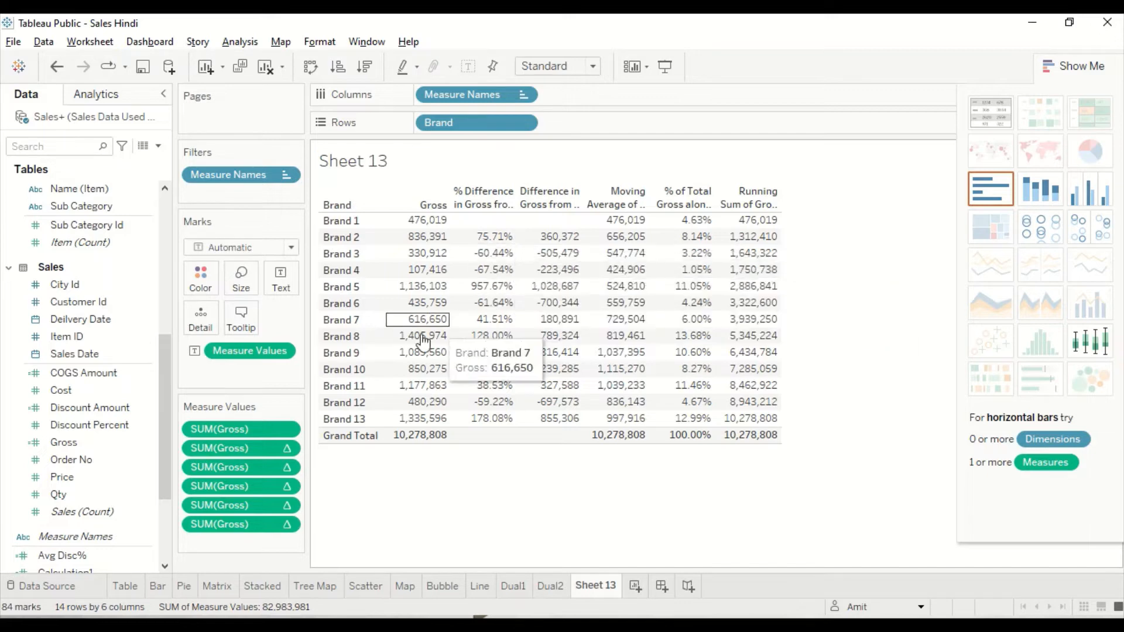
left_click(288, 428)
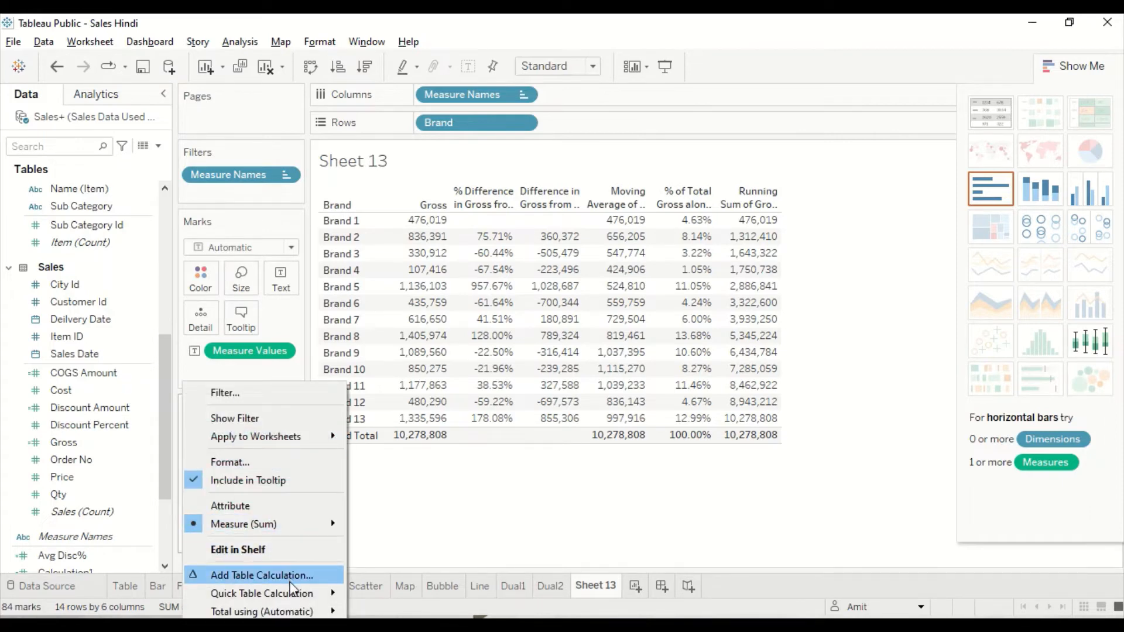
mouse_move(338, 596)
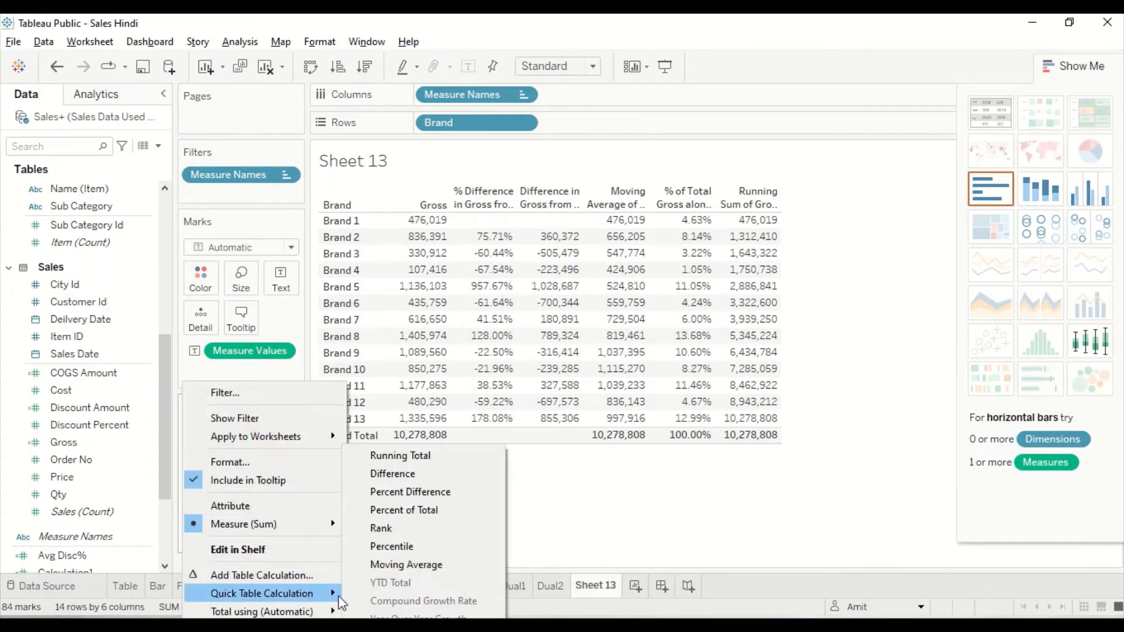
left_click(404, 529)
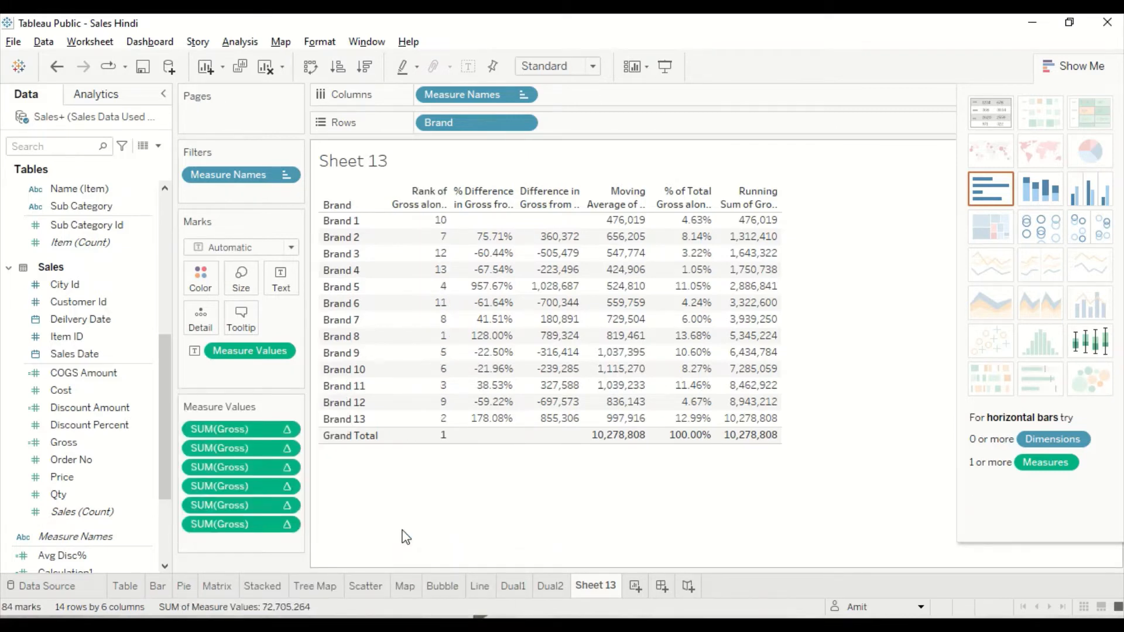
Add a plain Gross measure ahead of the rank and sort the brands by Gross in descending order
left_click_drag(228, 448, 231, 424)
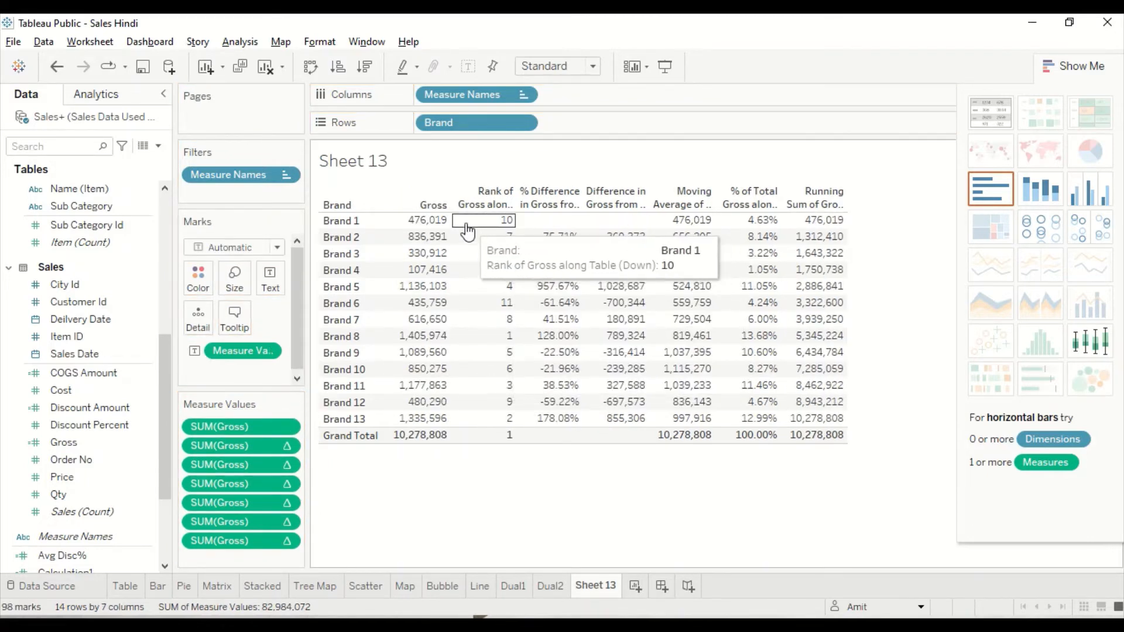
left_click(441, 205)
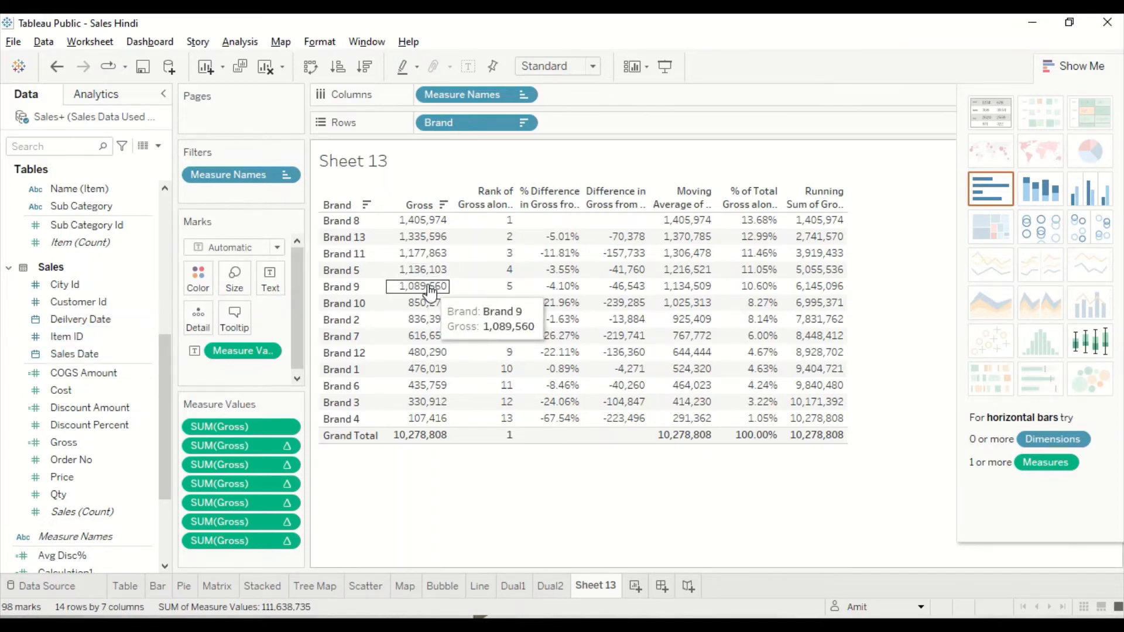
Replace Brand with Category on the rows and sort the categories by Gross in descending order
scroll(66, 333, "up", 3)
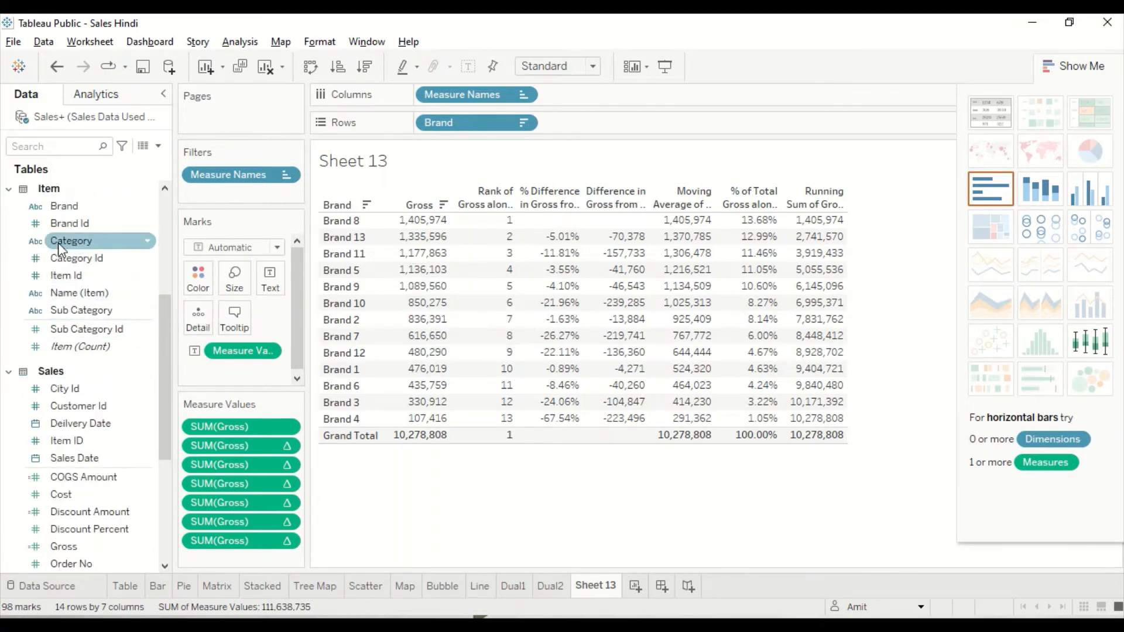
mouse_move(58, 240)
left_mouse_down()
mouse_move(210, 223)
mouse_move(580, 132)
mouse_move(565, 122)
left_mouse_up()
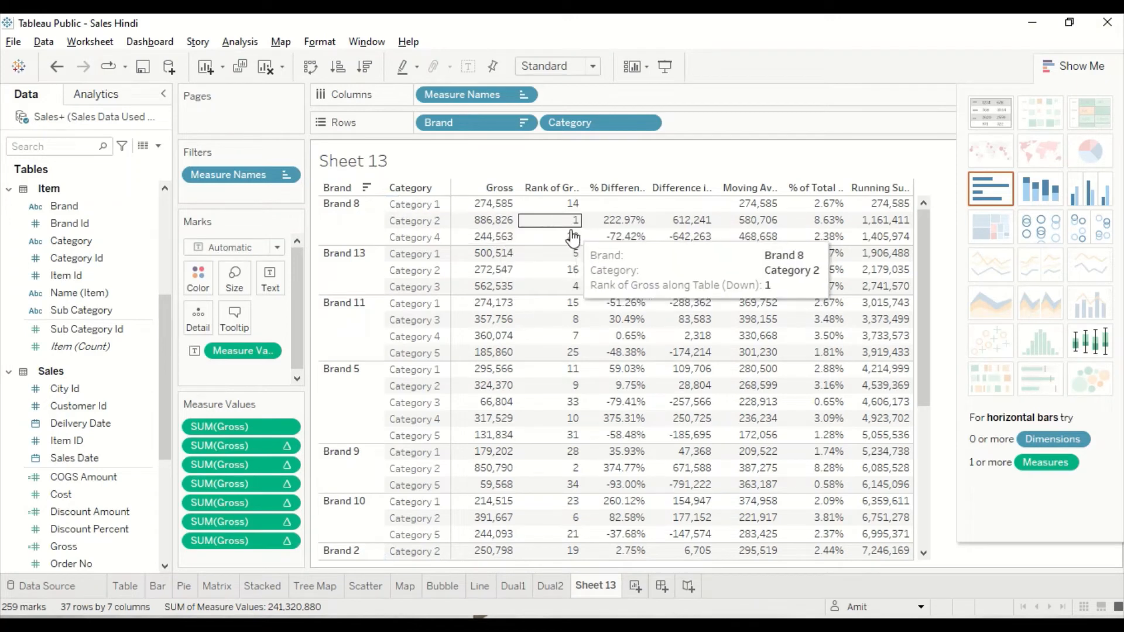
scroll(574, 281, "down", 5)
scroll(573, 296, "up", 5)
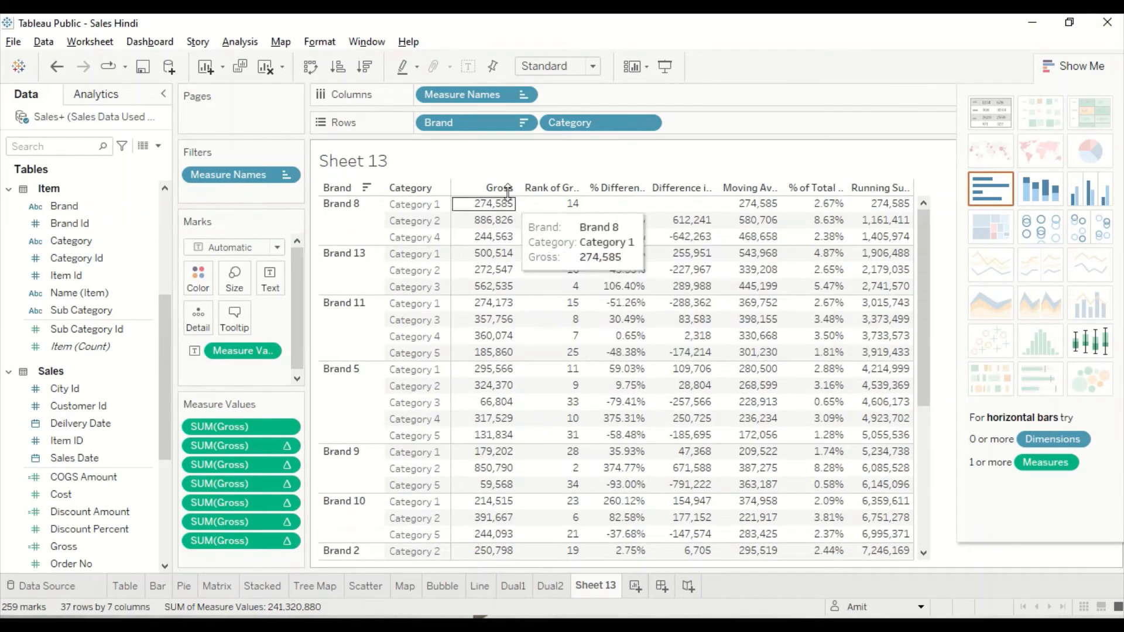
left_click_drag(479, 120, 107, 228)
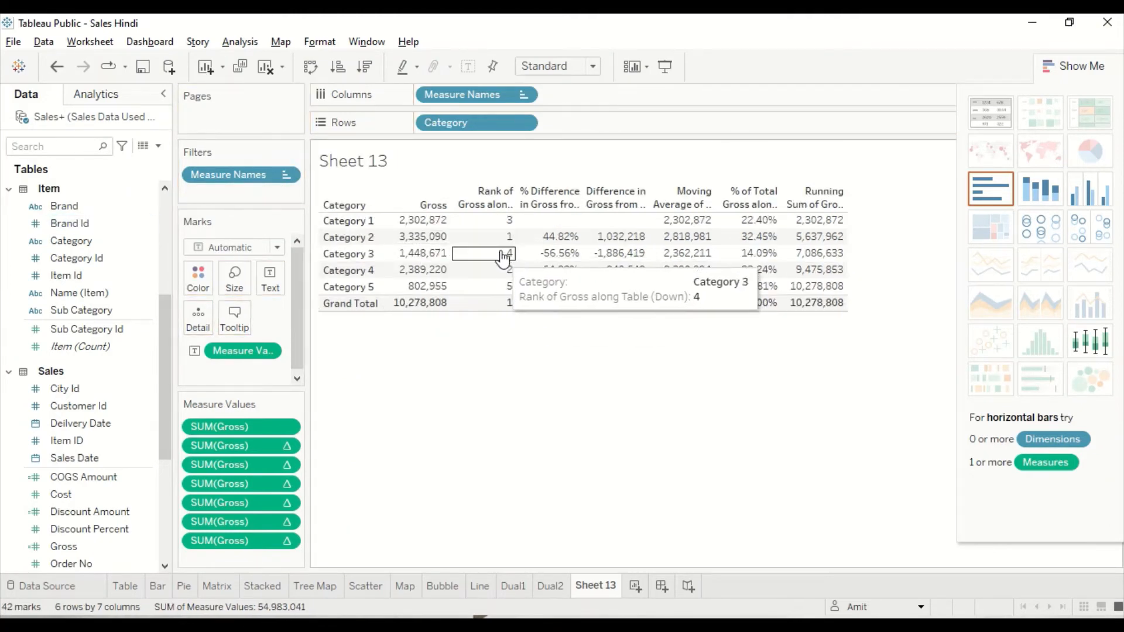
left_click(442, 204)
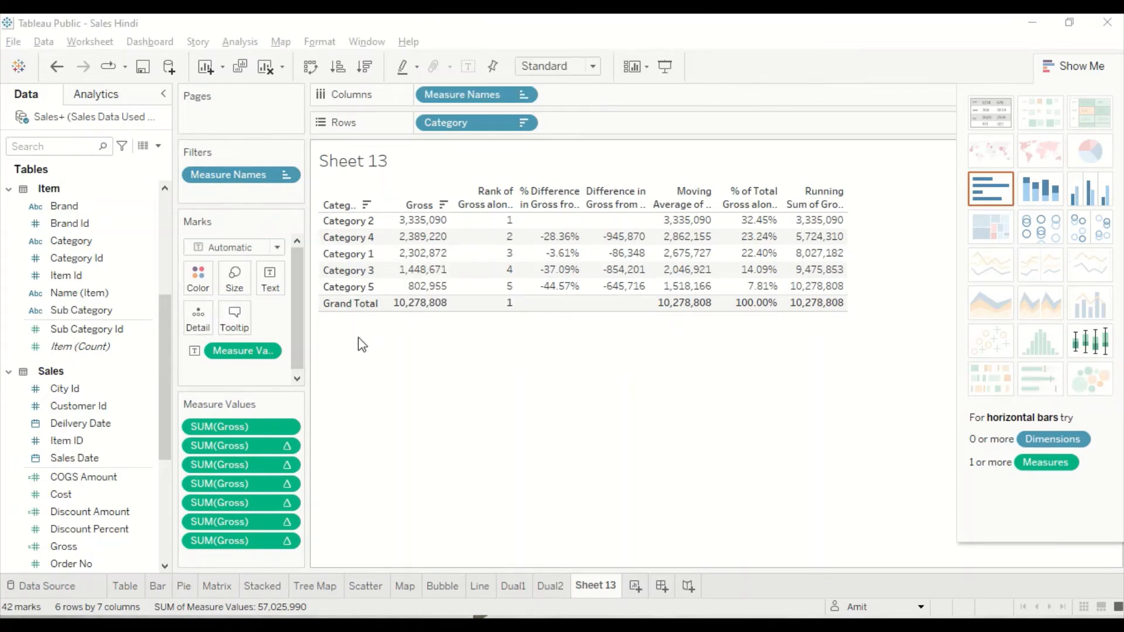
Replace Category with State (Geography) on the rows
left_click(82, 347)
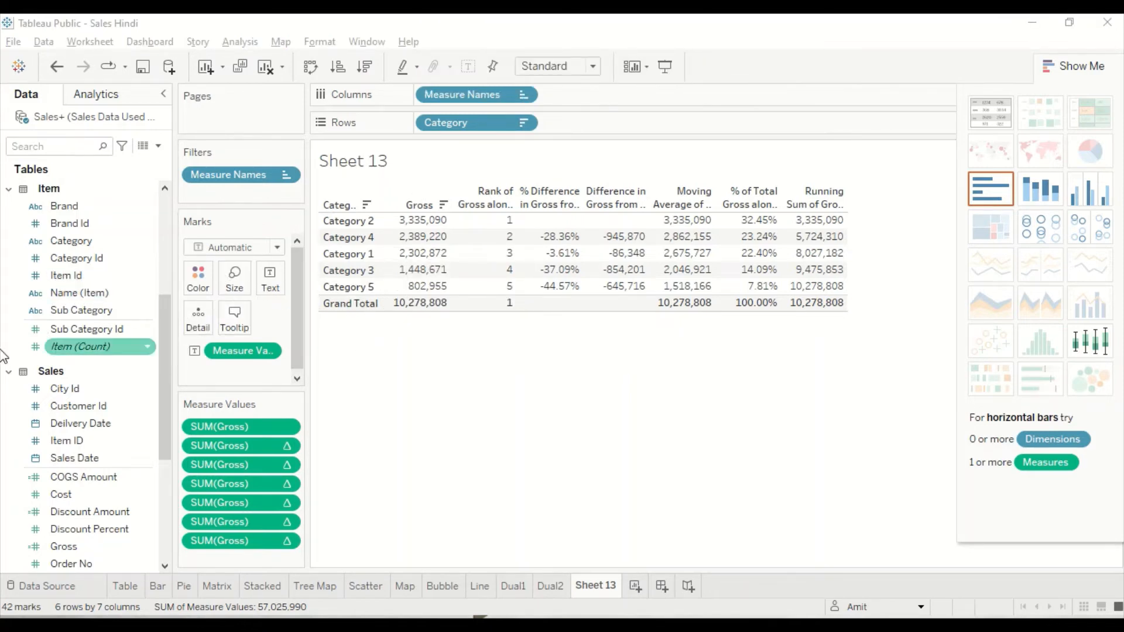
scroll(82, 328, "up", 1)
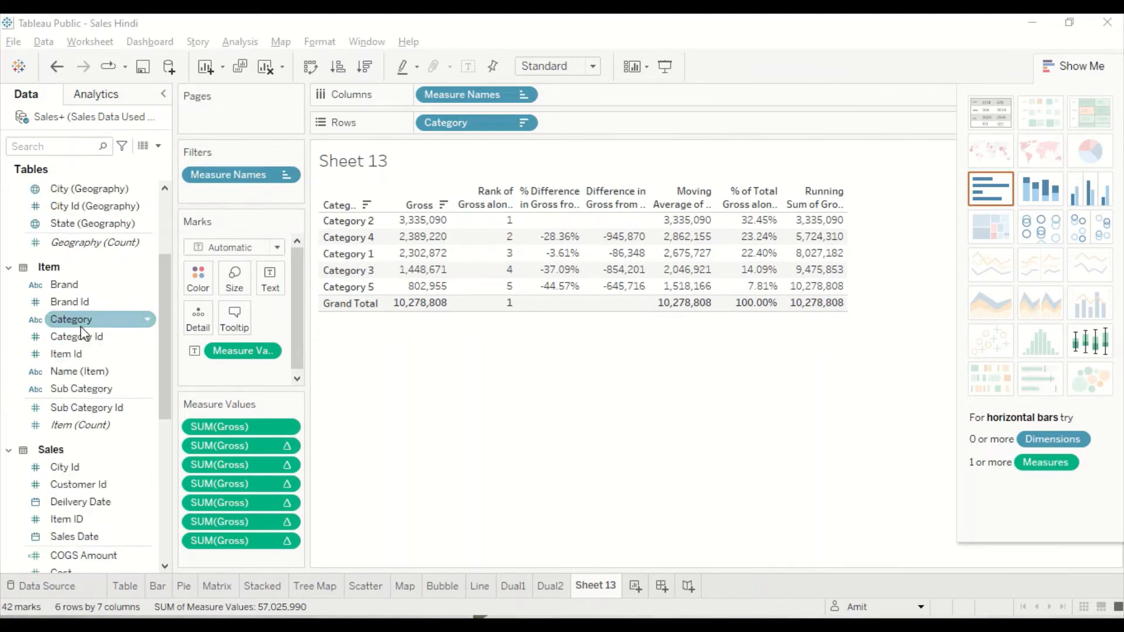
scroll(82, 337, "up", 3)
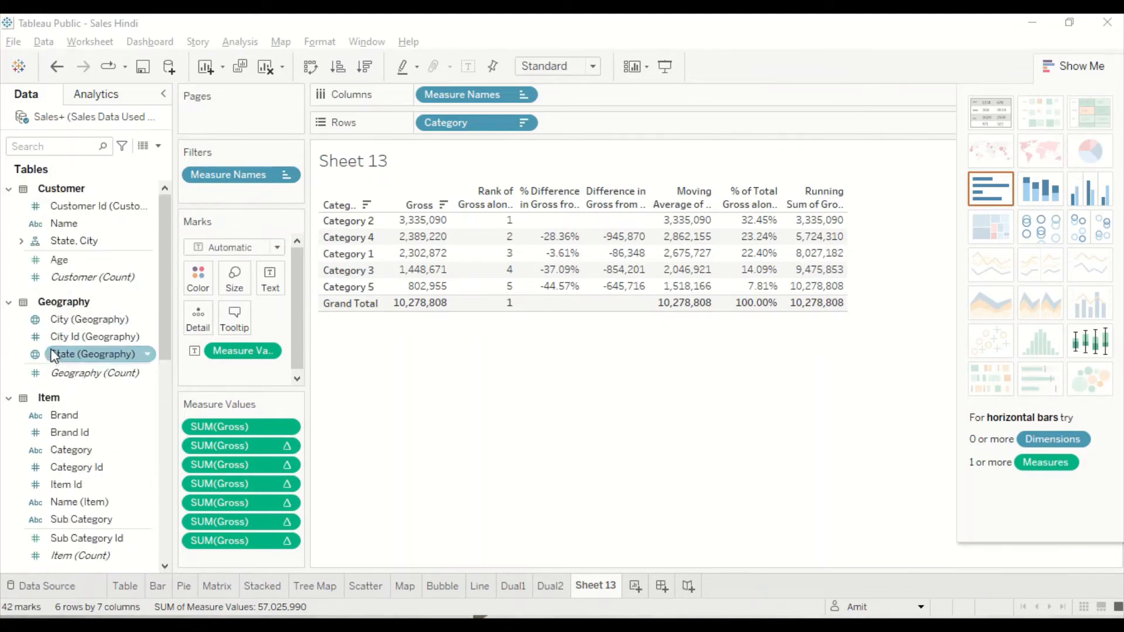
left_click_drag(54, 356, 565, 122)
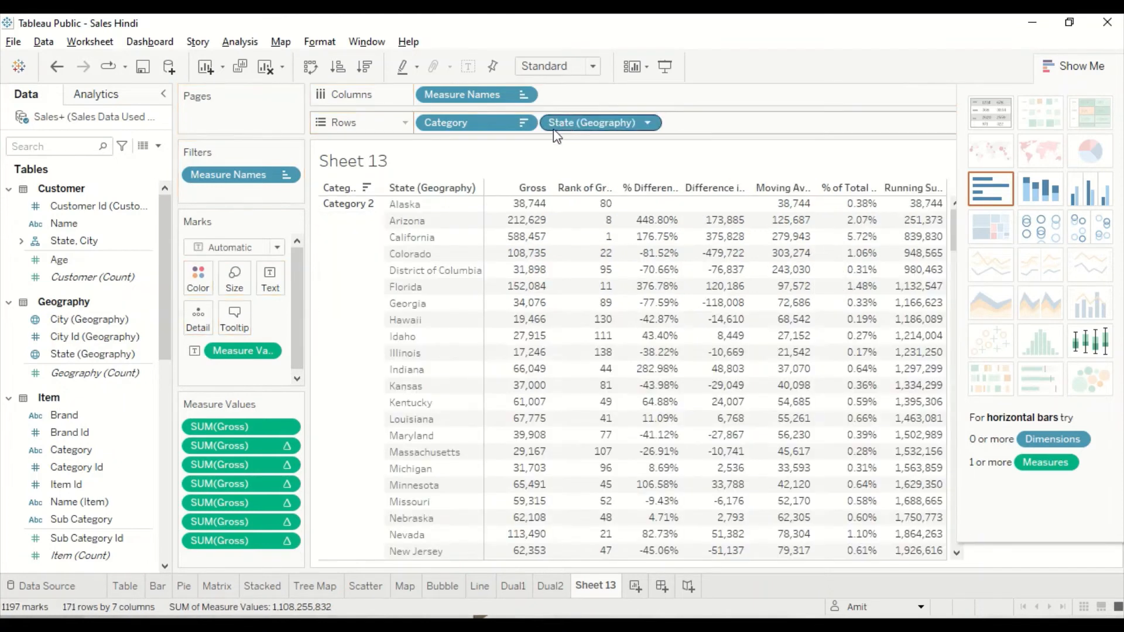
left_click_drag(485, 128, 117, 241)
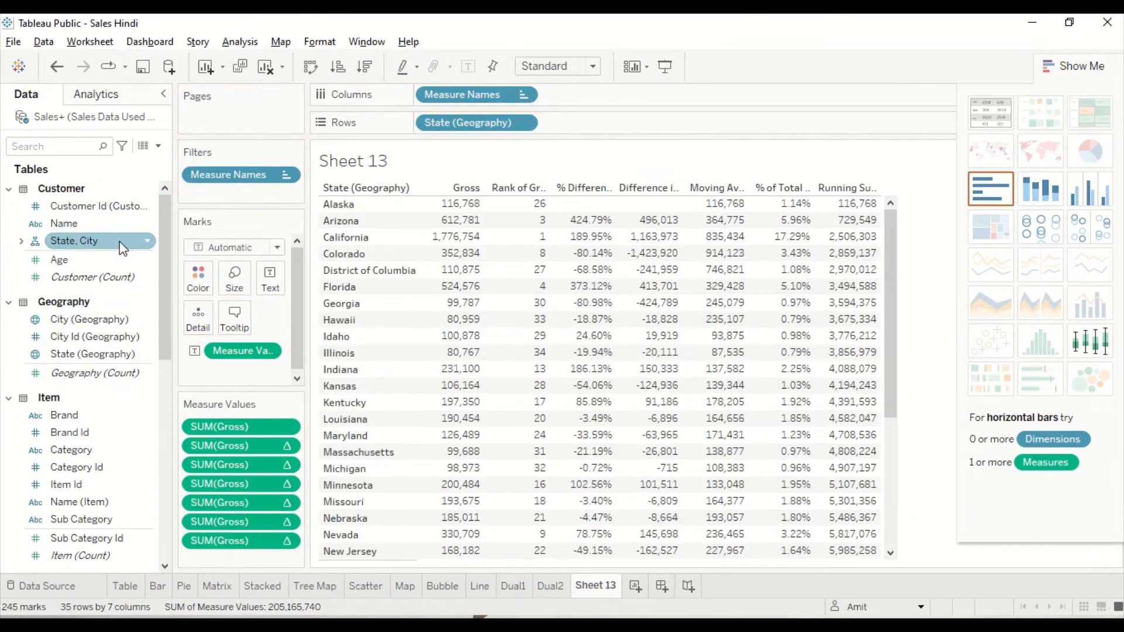
Sort the states by Gross in descending order
left_click(519, 188)
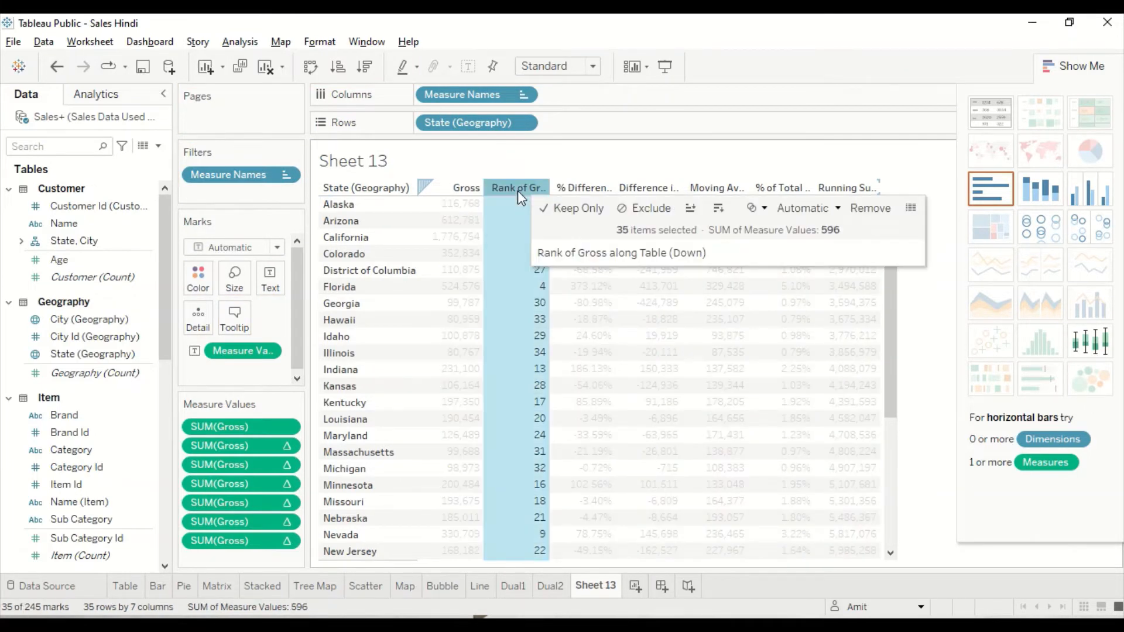
left_click(517, 191)
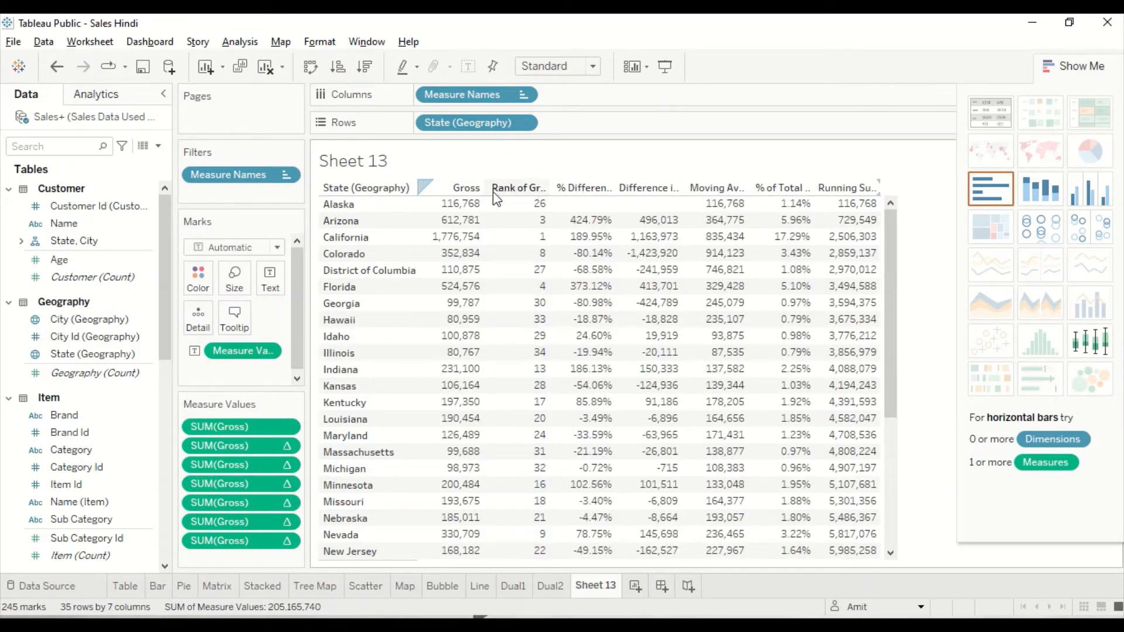
left_click(475, 189)
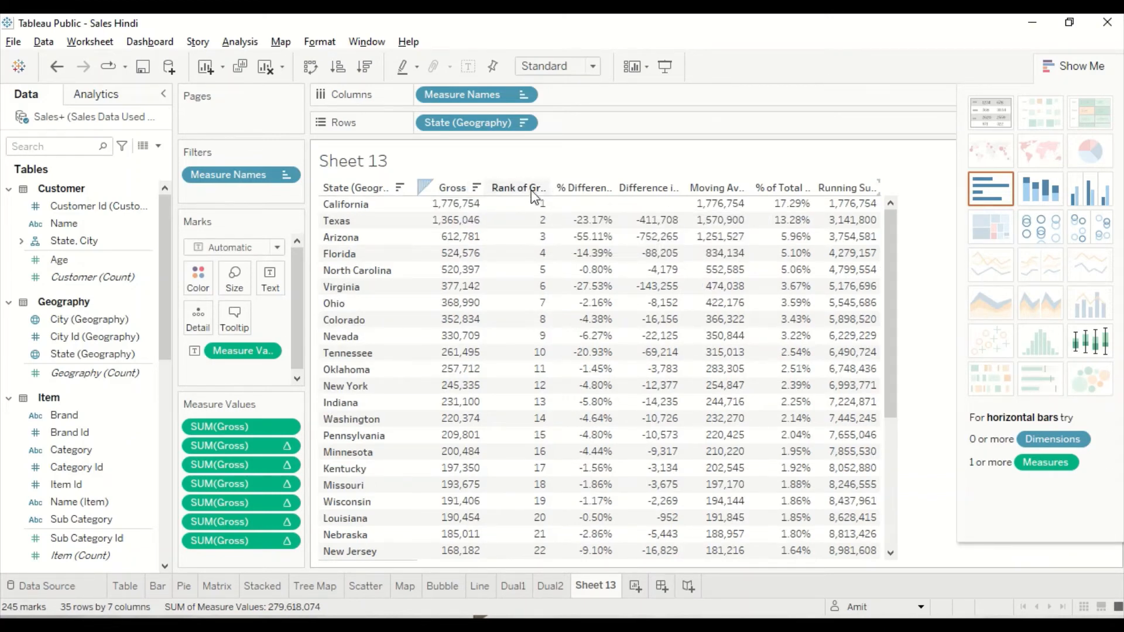
Switch the states' Gross sort to ascending and clear the sorting
left_click(580, 188)
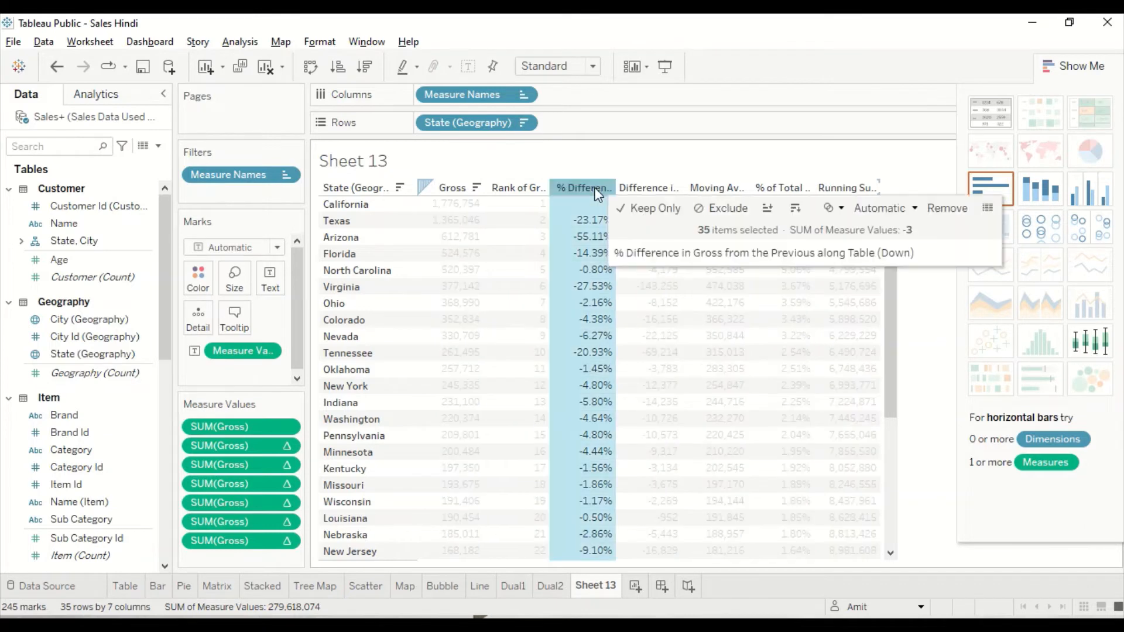
left_click(597, 193)
left_click(597, 193)
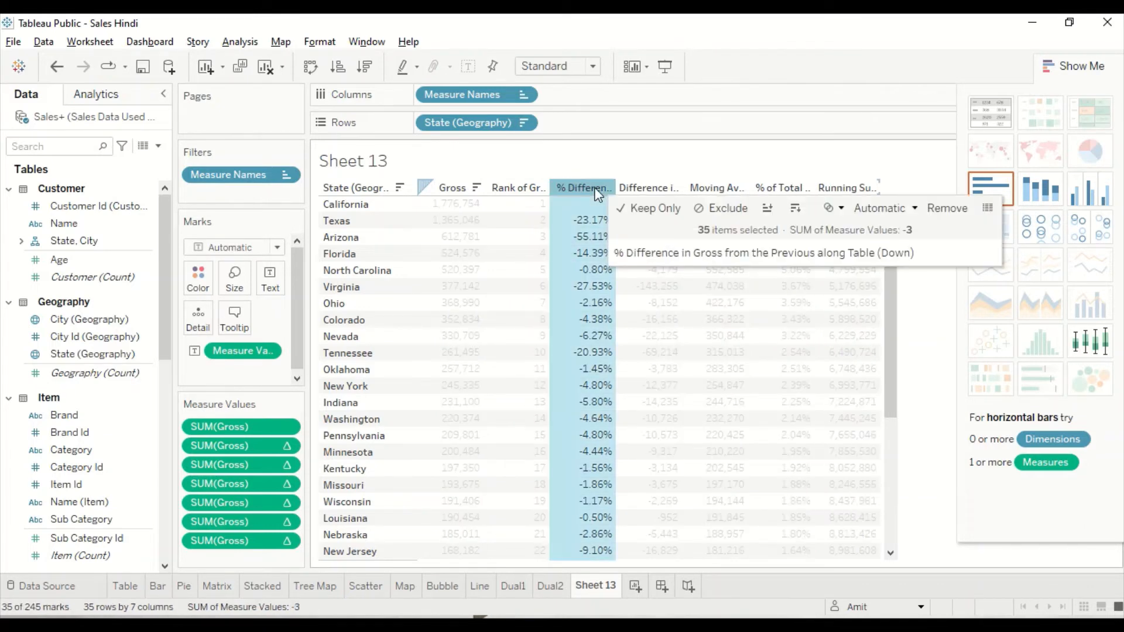
left_click(595, 190)
left_click(446, 192)
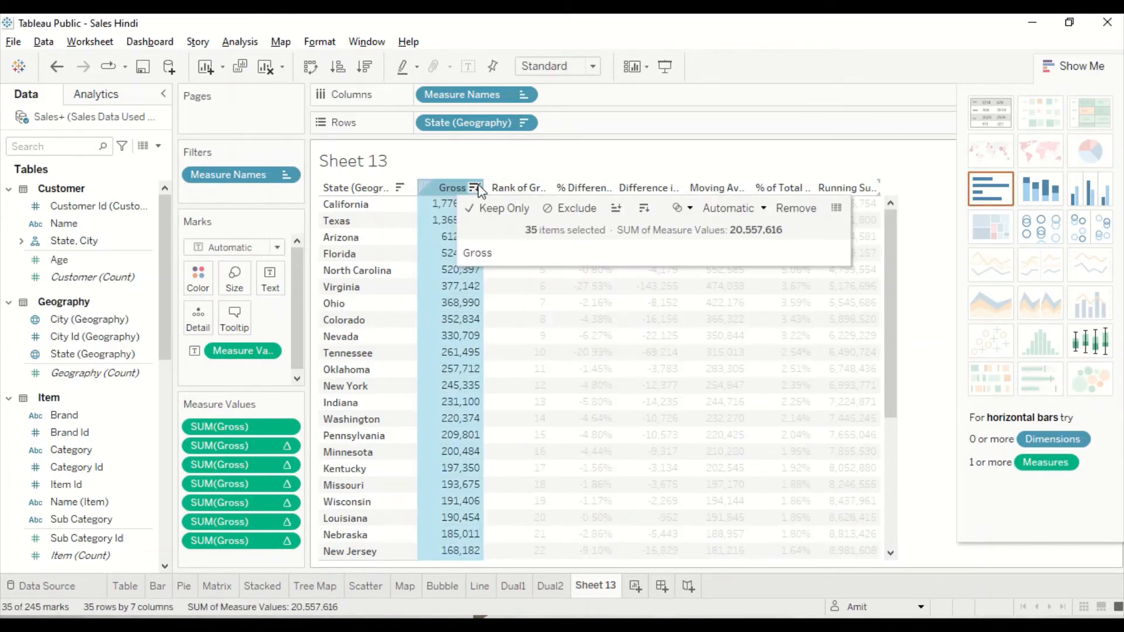
left_click(475, 188)
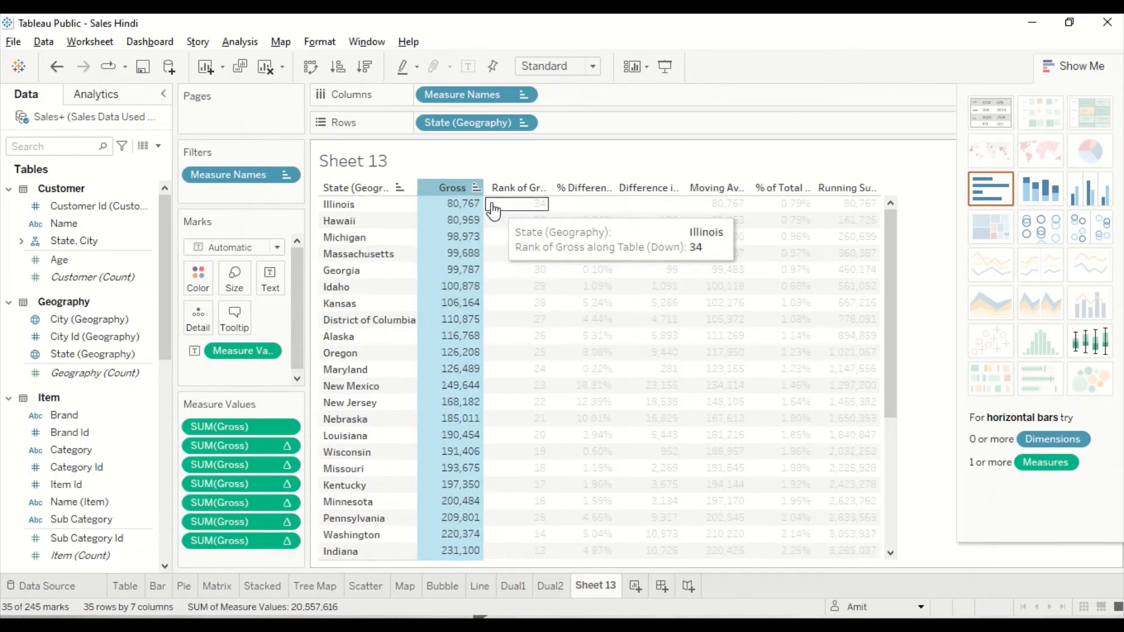
left_click(476, 188)
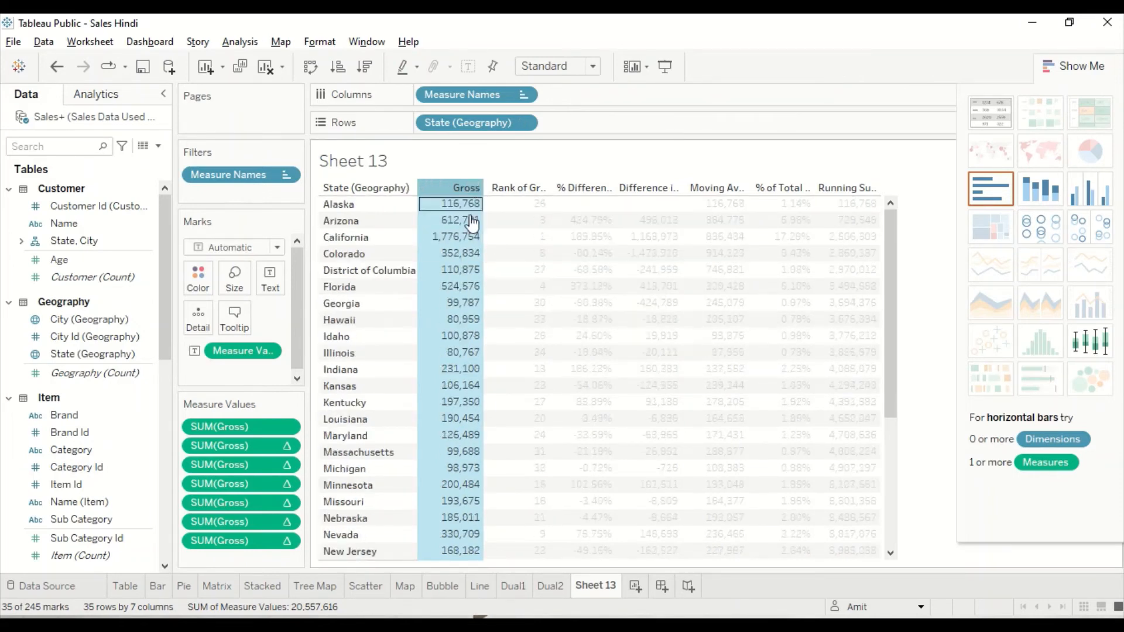
right_click(260, 446)
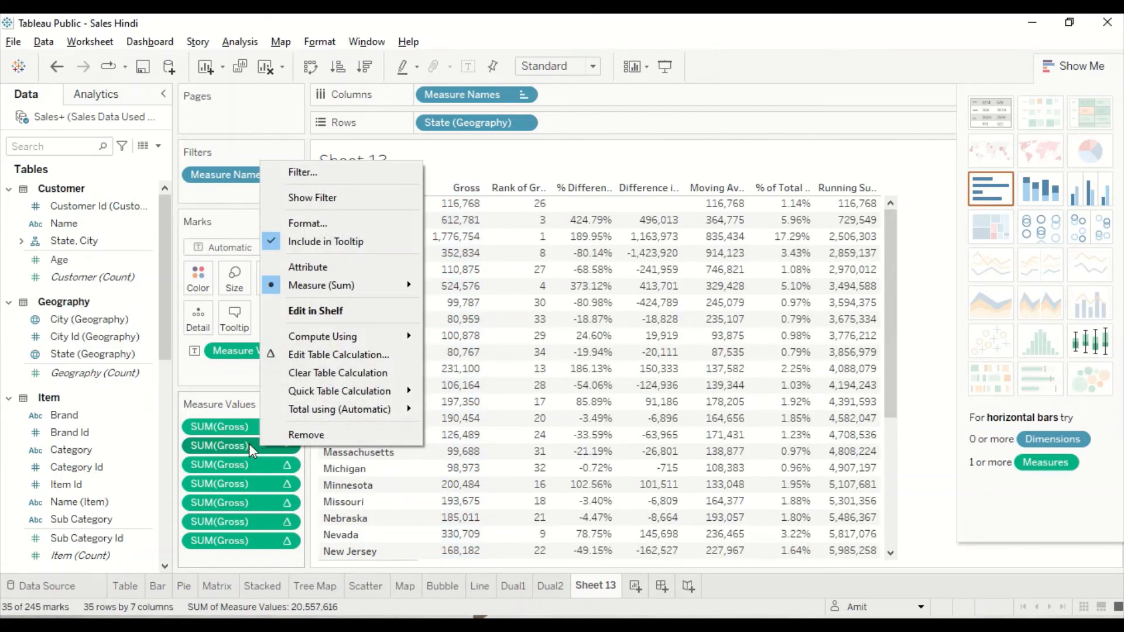
left_click(243, 443)
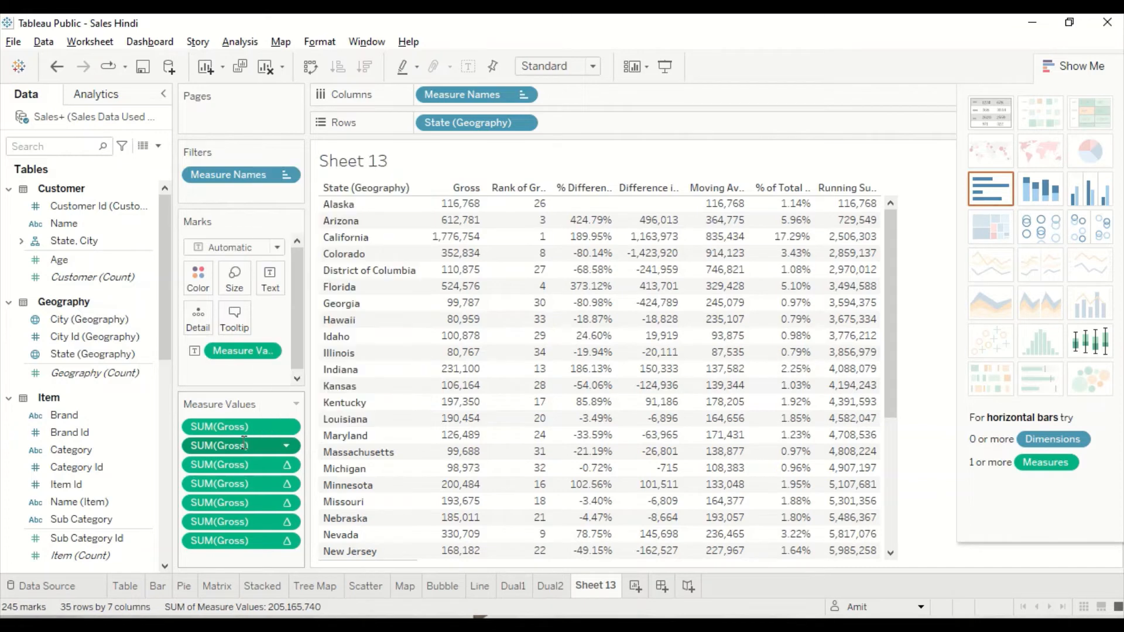
Inspect the RANK formula behind the Gross rank measure in Measure Values and leave it as is
double_click(253, 445)
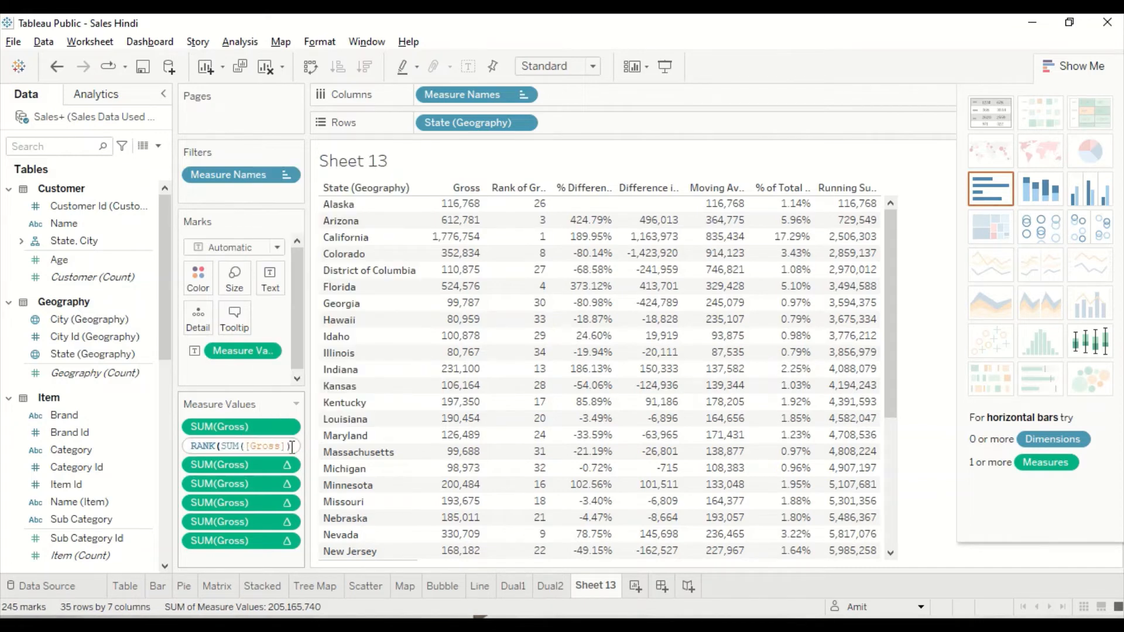
left_click_drag(293, 447, 174, 443)
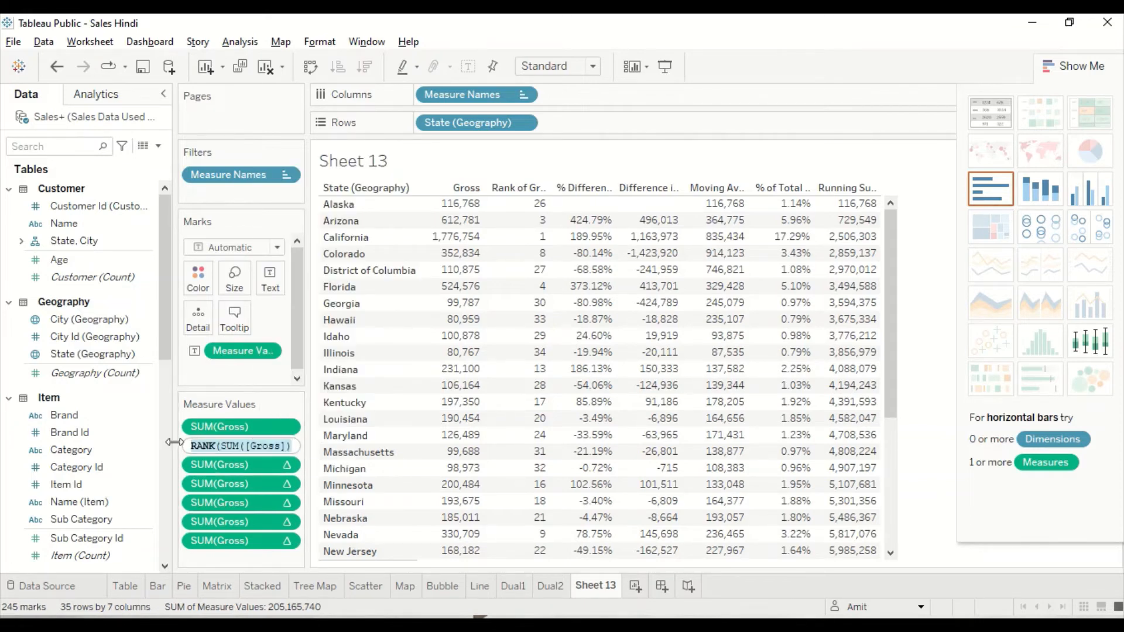
double_click(256, 445)
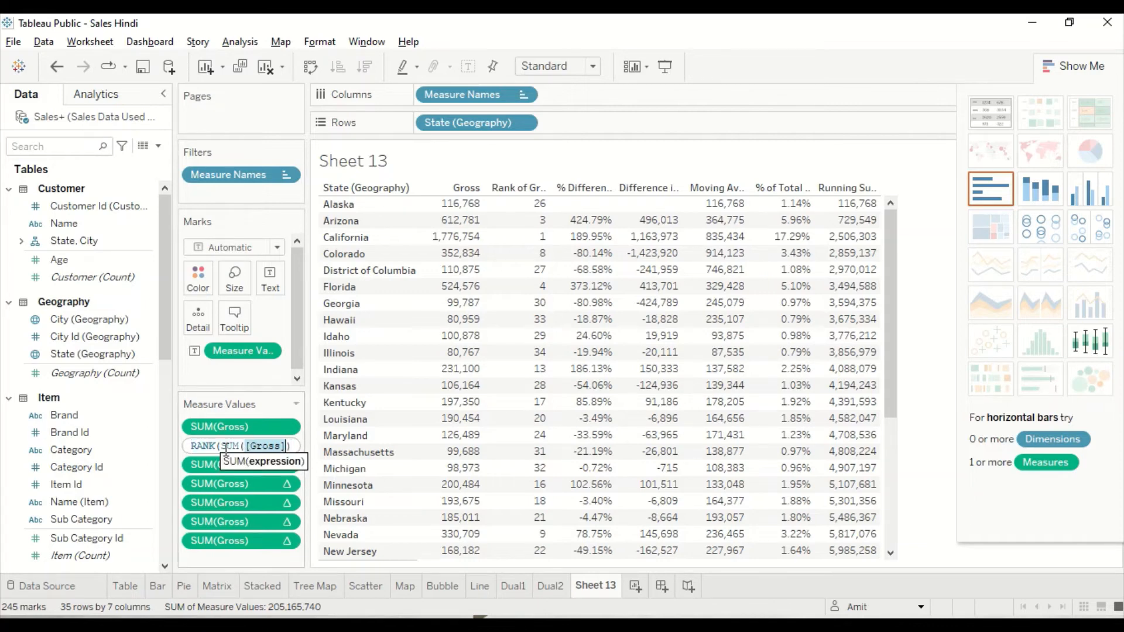
left_click(306, 449)
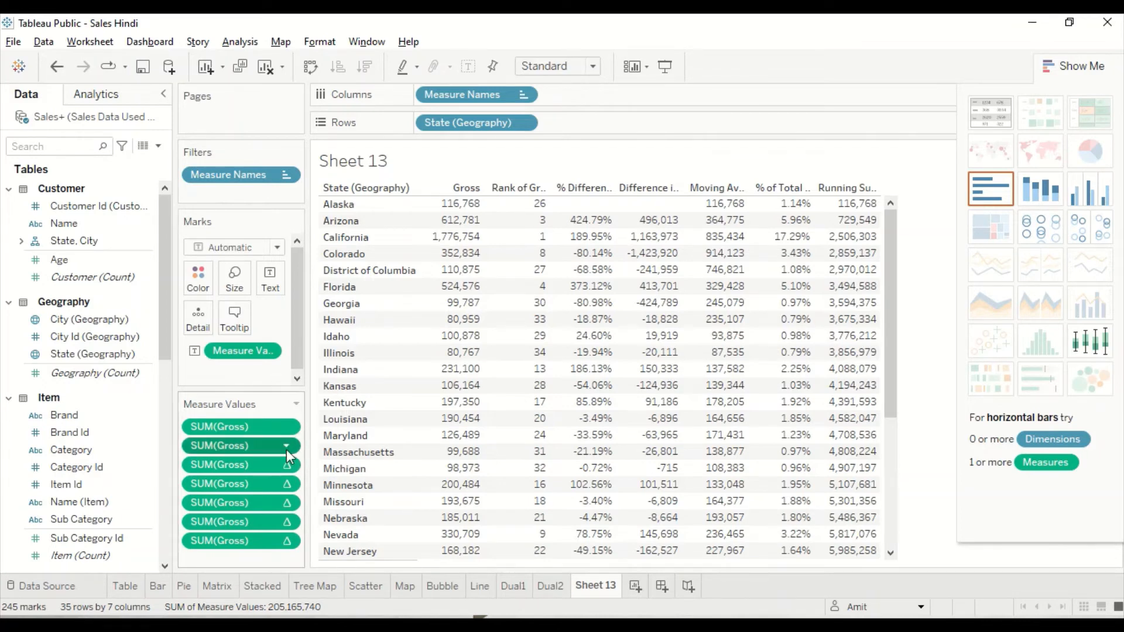
Edit the table calculation of the Gross rank measure to rank in ascending order
left_click(286, 446)
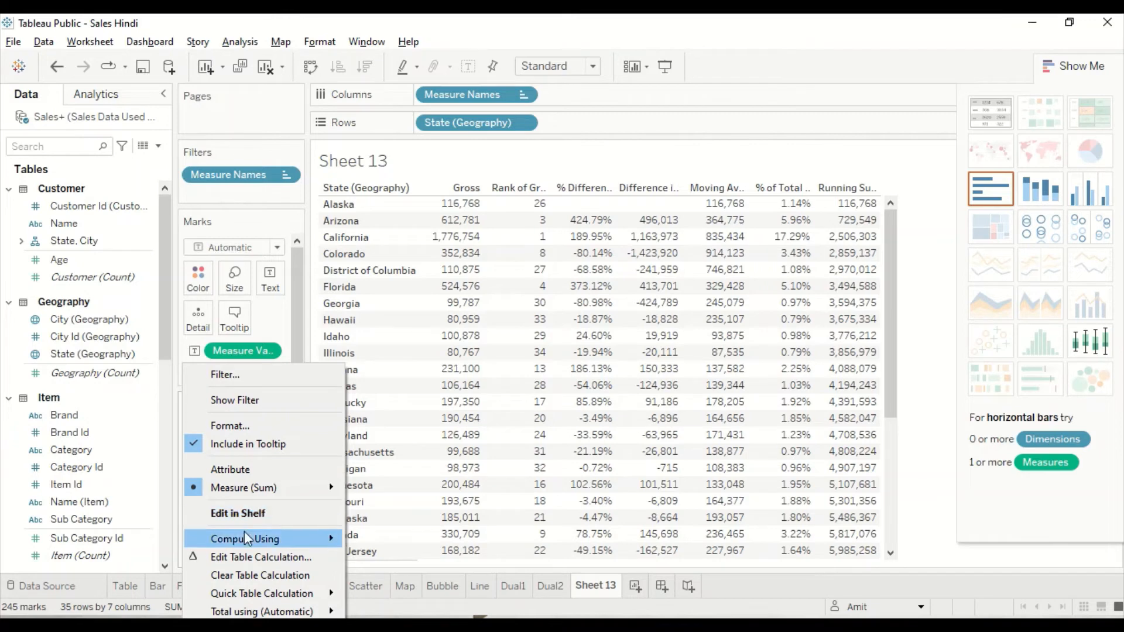
left_click(243, 556)
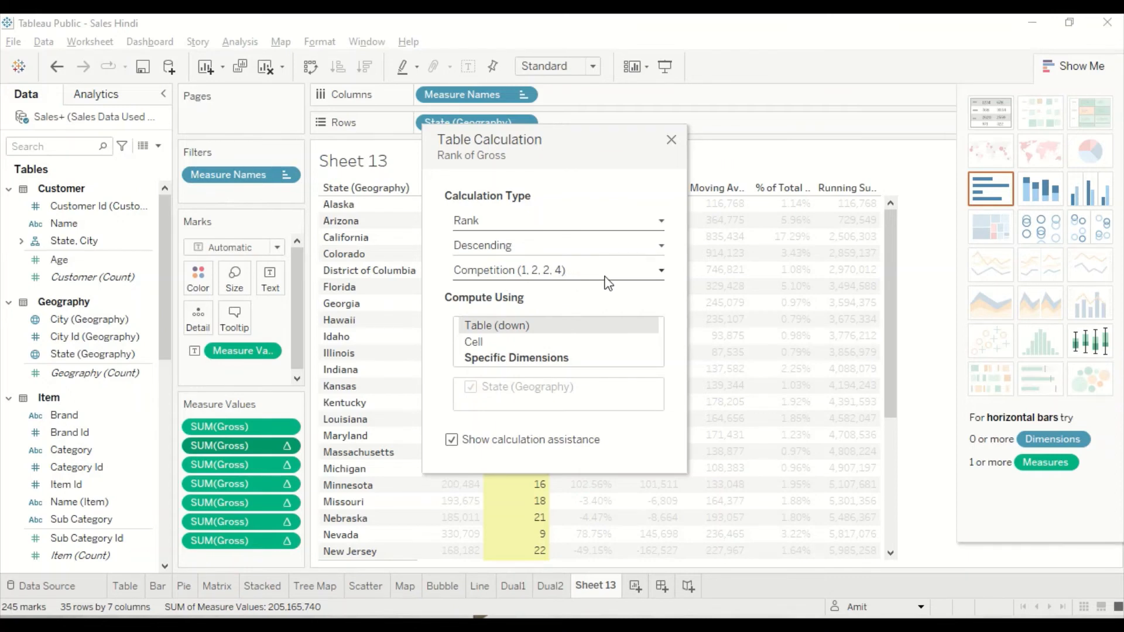
left_click(582, 252)
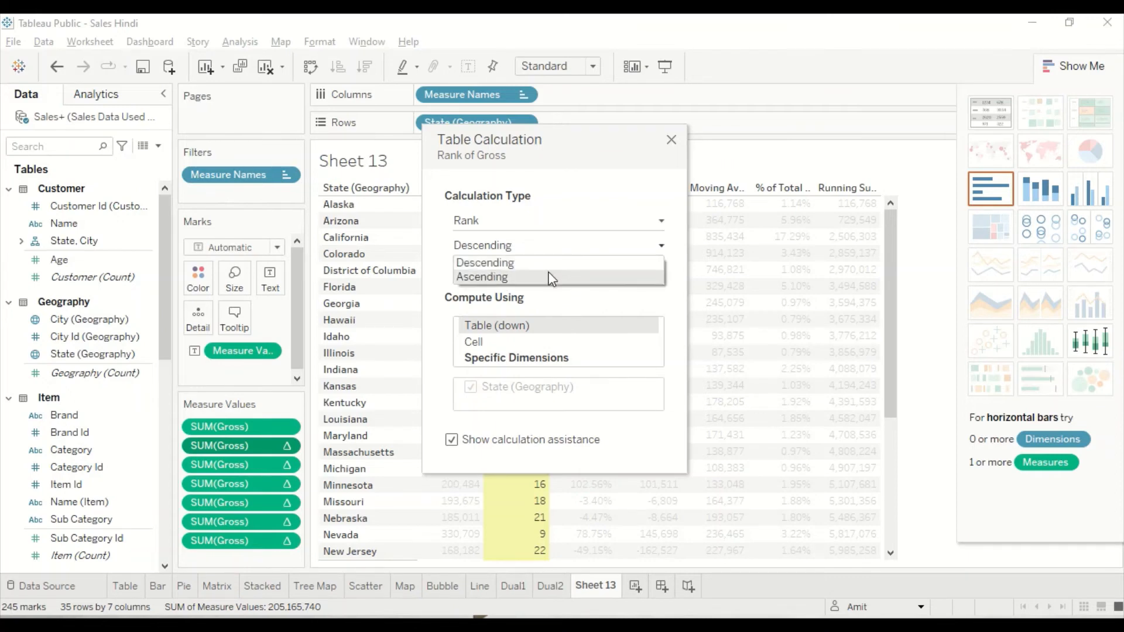
left_click(551, 279)
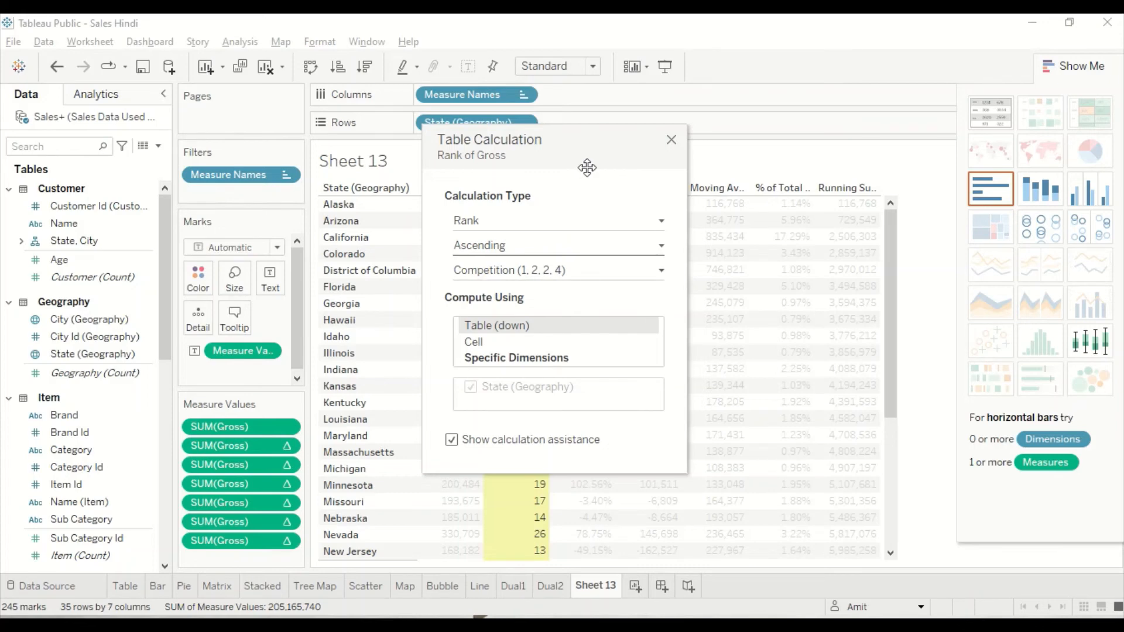
left_click(671, 141)
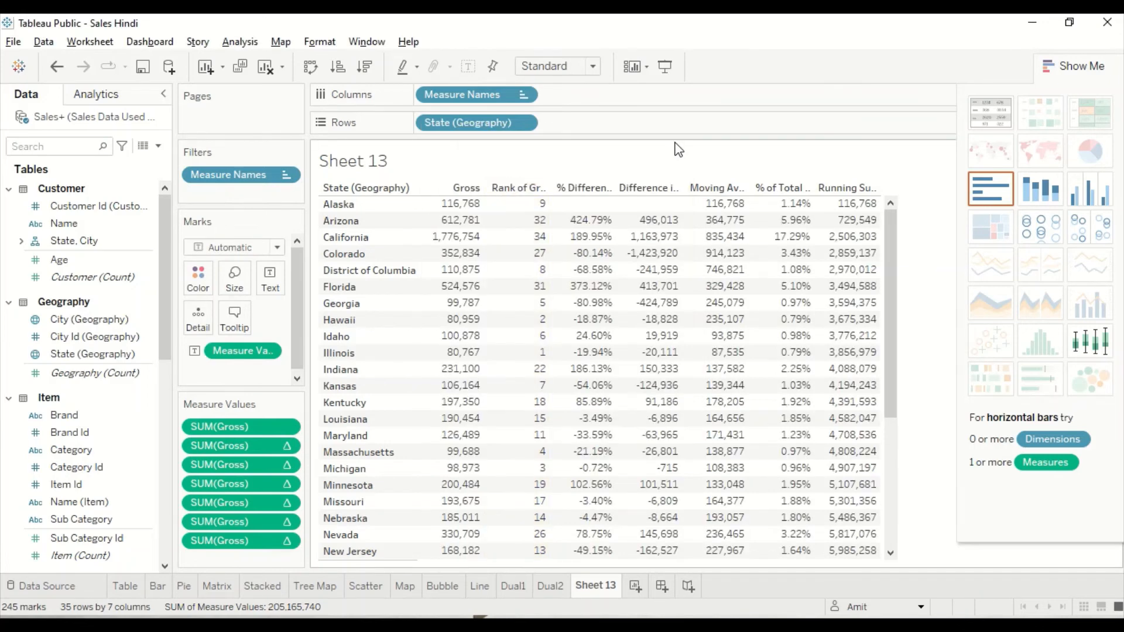
Sort the states by Gross in descending order, then switch the sort to ascending
left_click(475, 190)
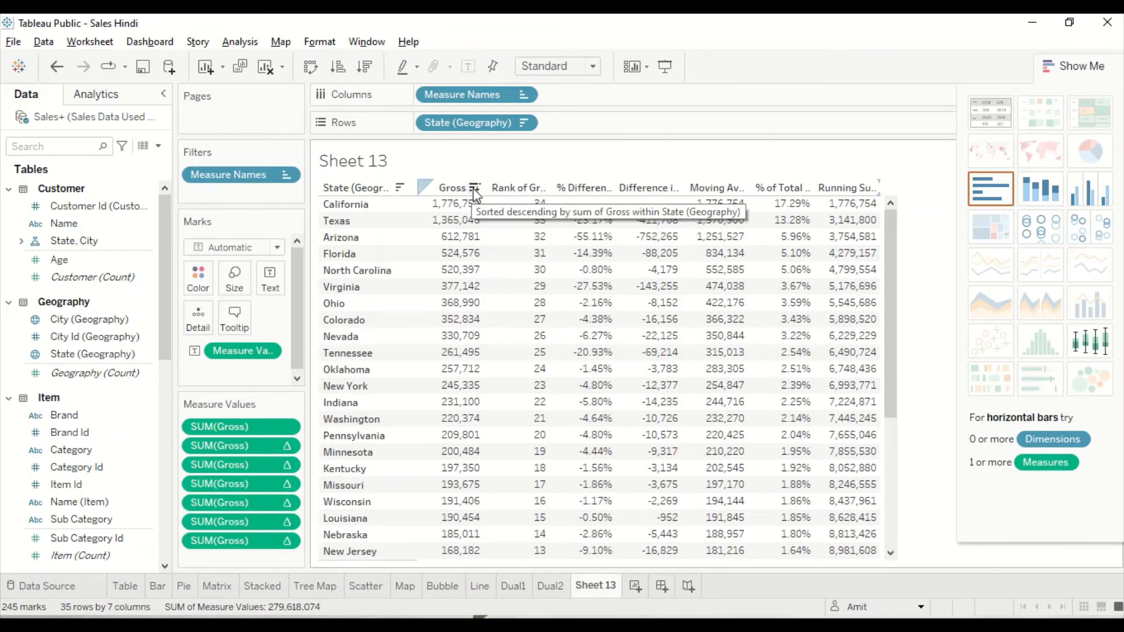
left_click(475, 190)
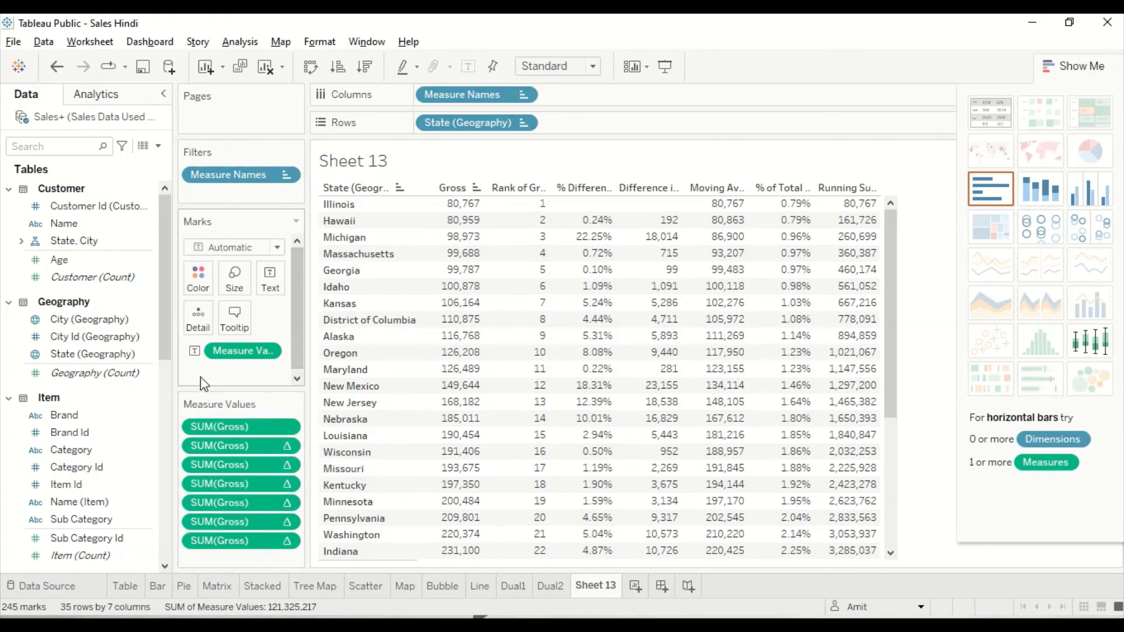
Save the Gross rank table calculation as a calculated field in the data source and name it Rank
scroll(162, 385, "down", 3)
scroll(163, 385, "down", 10)
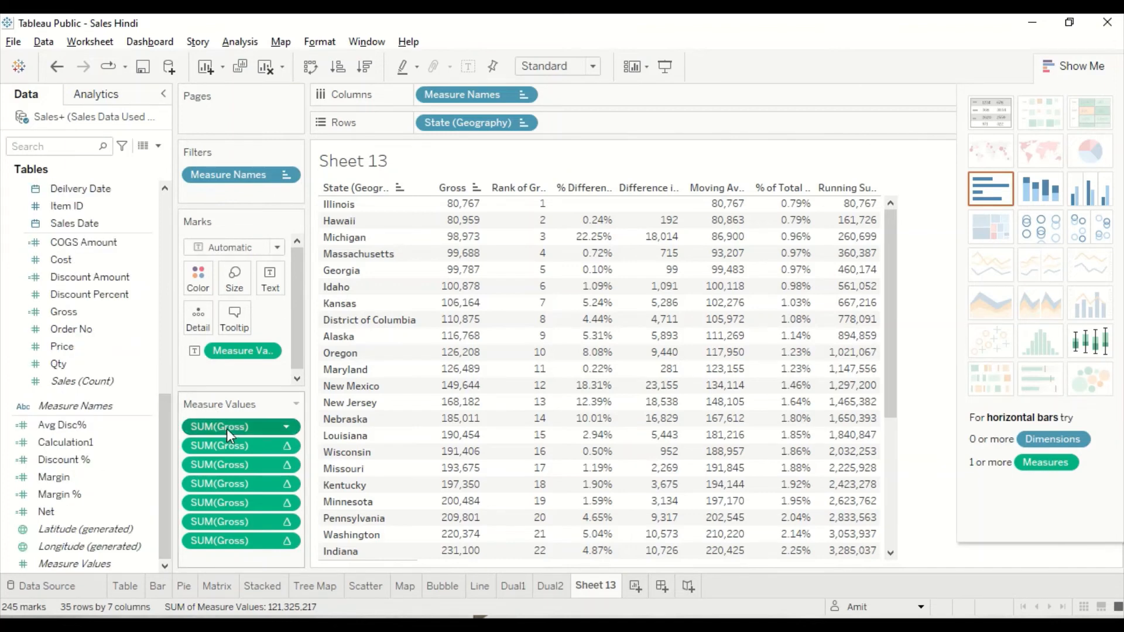
left_click_drag(226, 440, 51, 424)
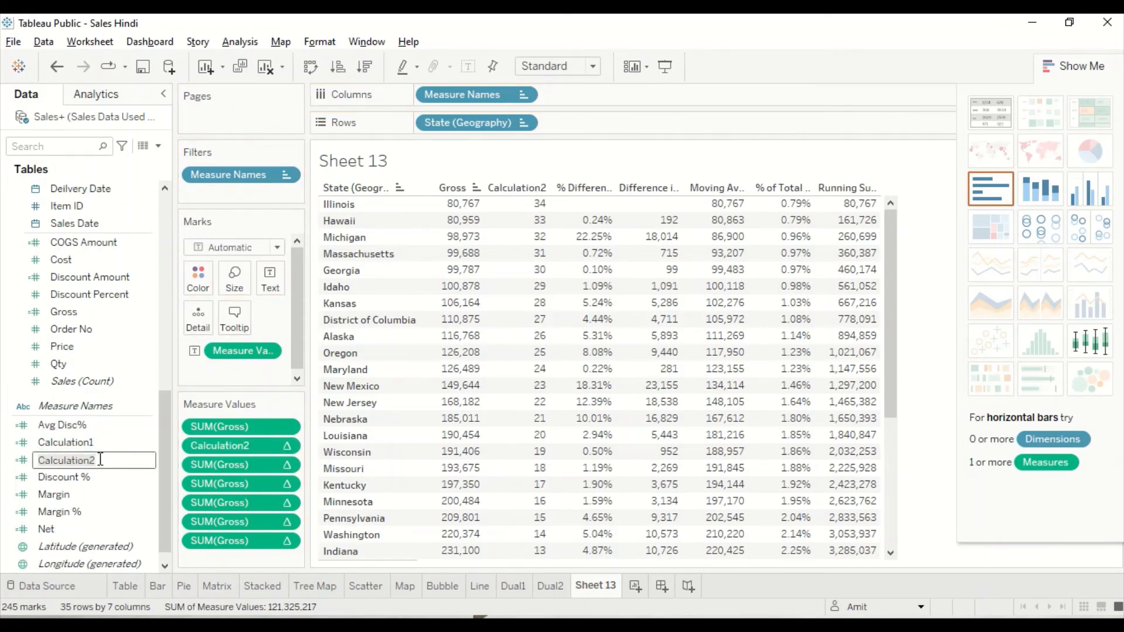
type("Rank")
key("Return")
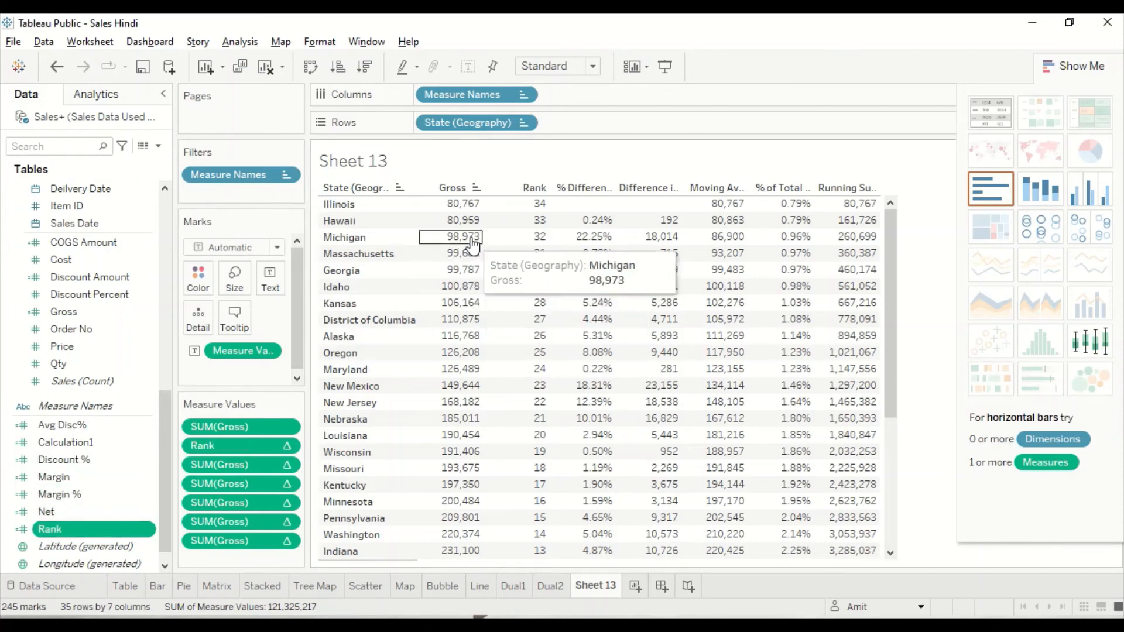
Highlight the Rank column and review the formula of the Rank calculated field without changing it
left_click(535, 188)
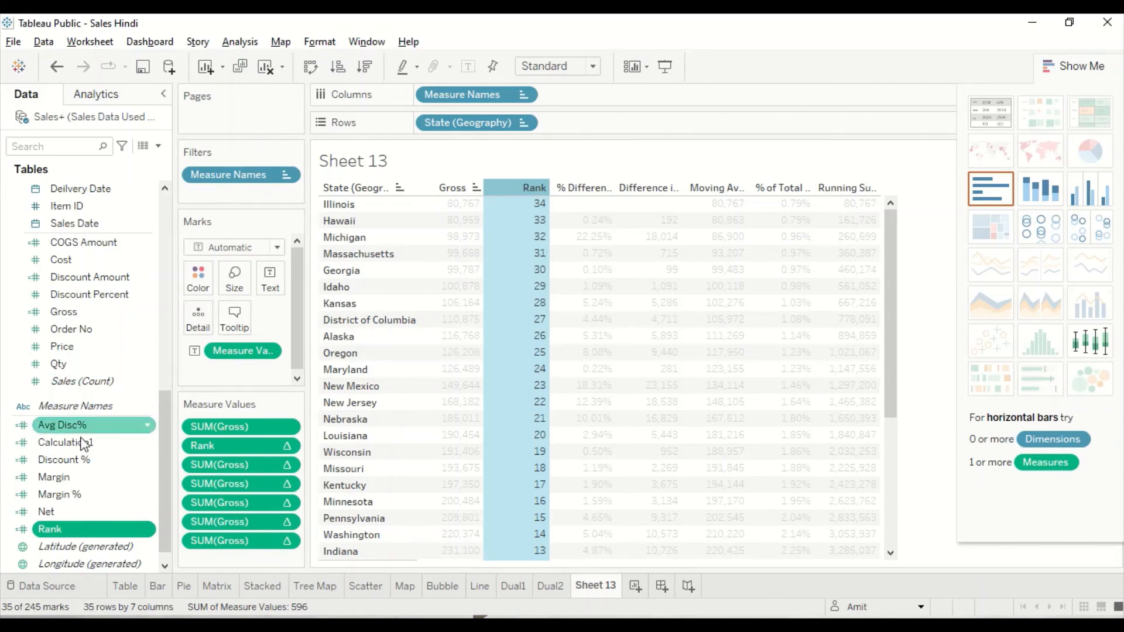
right_click(67, 529)
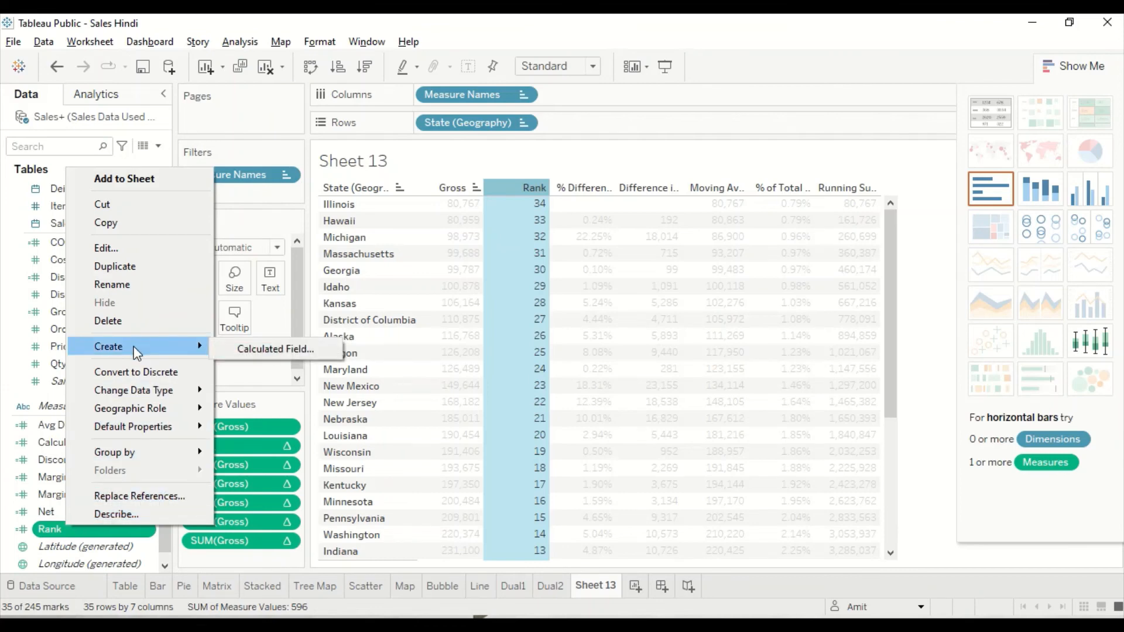
left_click(132, 247)
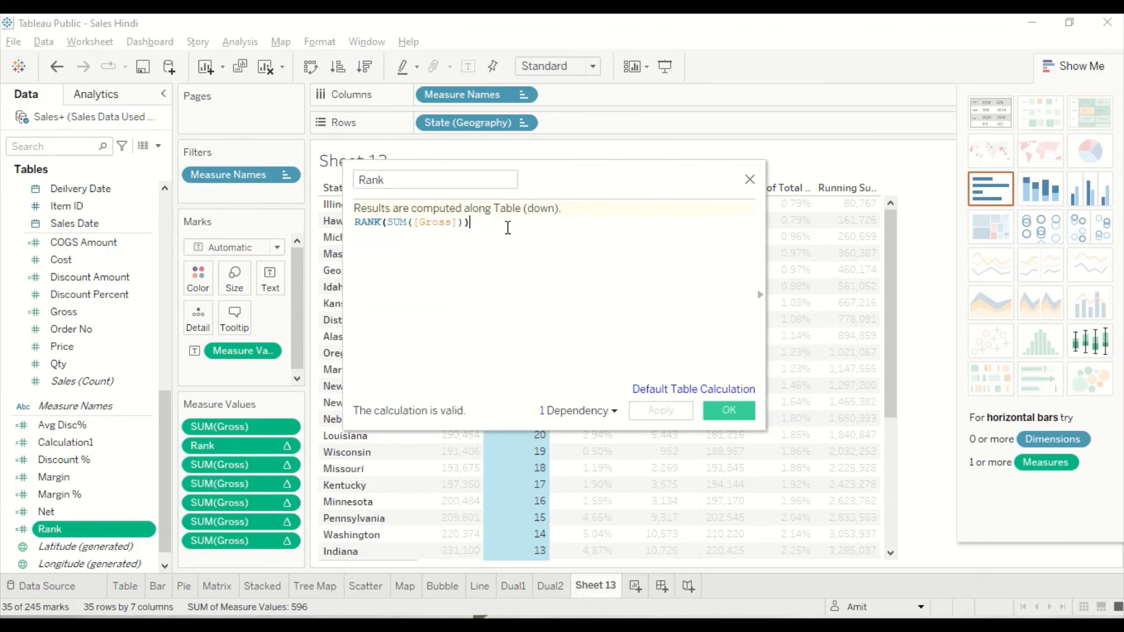
left_click(750, 180)
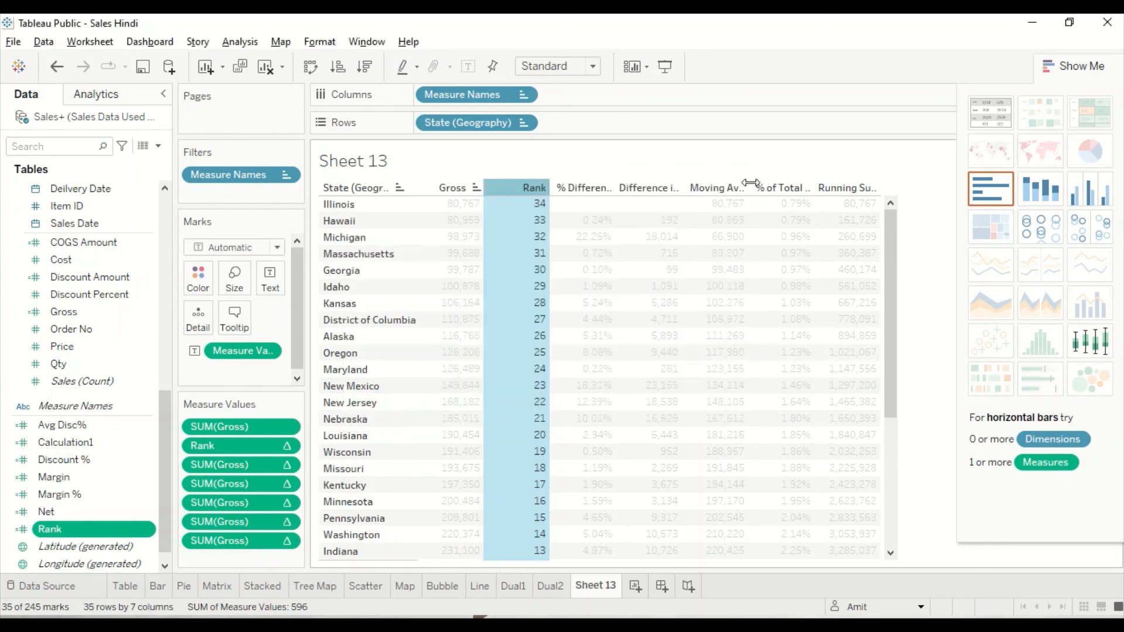
Clear the states' ascending sort and sort them by Gross in descending order
left_click(521, 192)
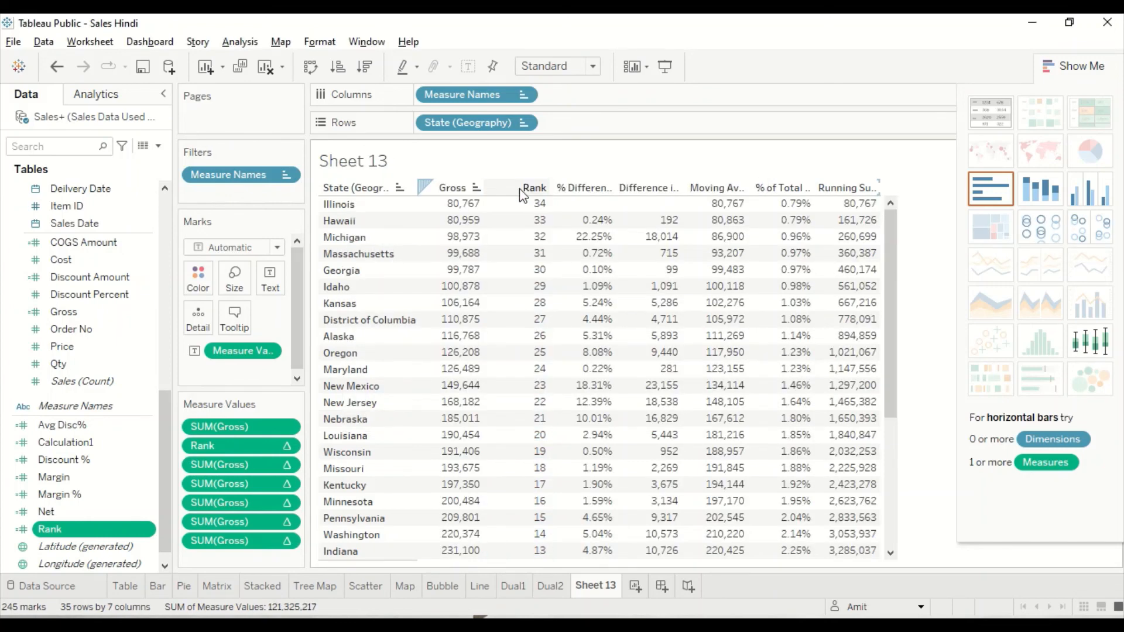
left_click(519, 188)
left_click(454, 189)
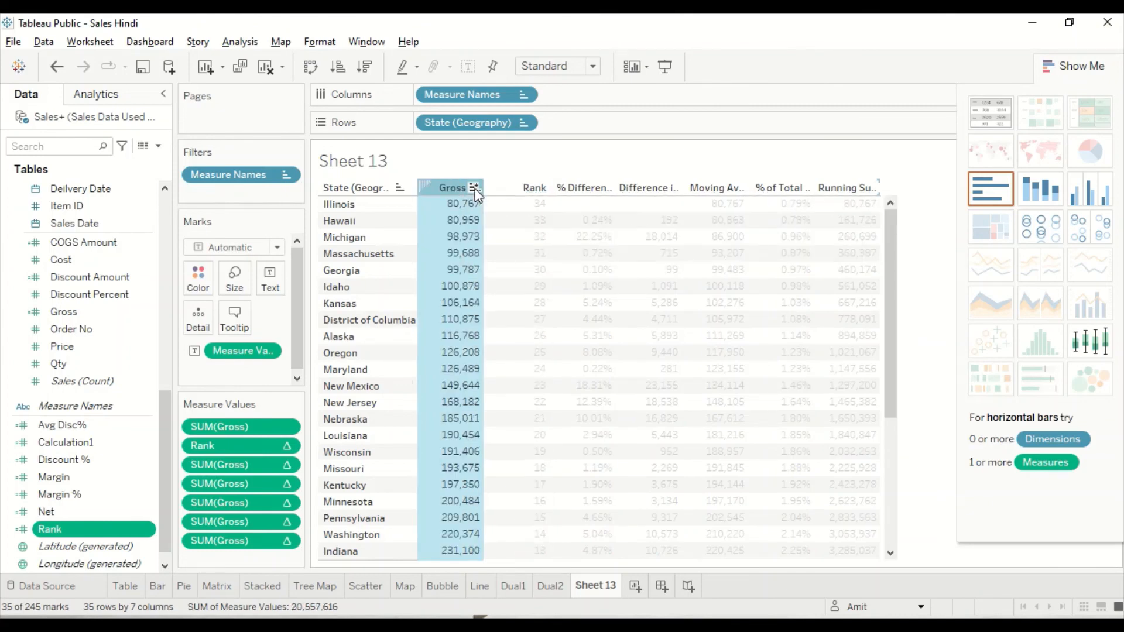
left_click(474, 188)
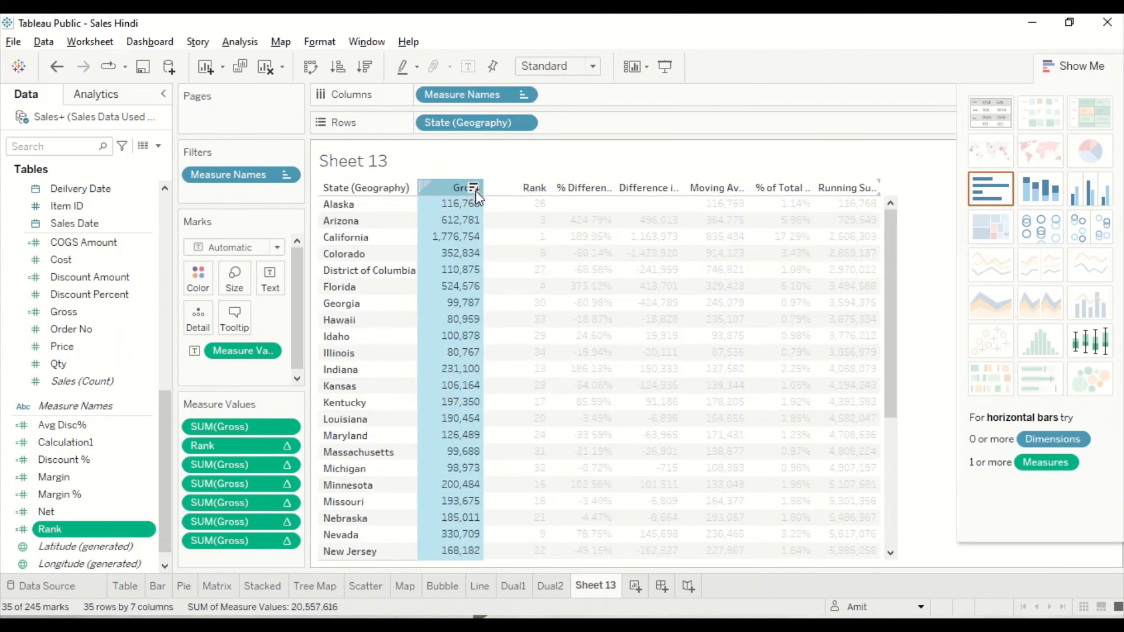
left_click(474, 188)
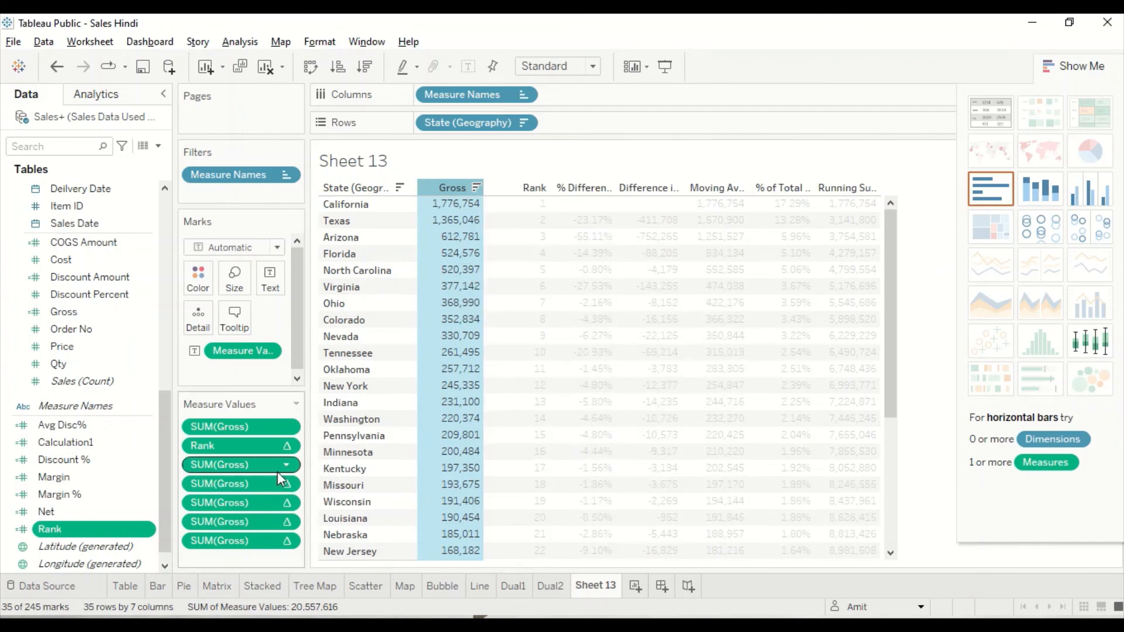
mouse_move(275, 472)
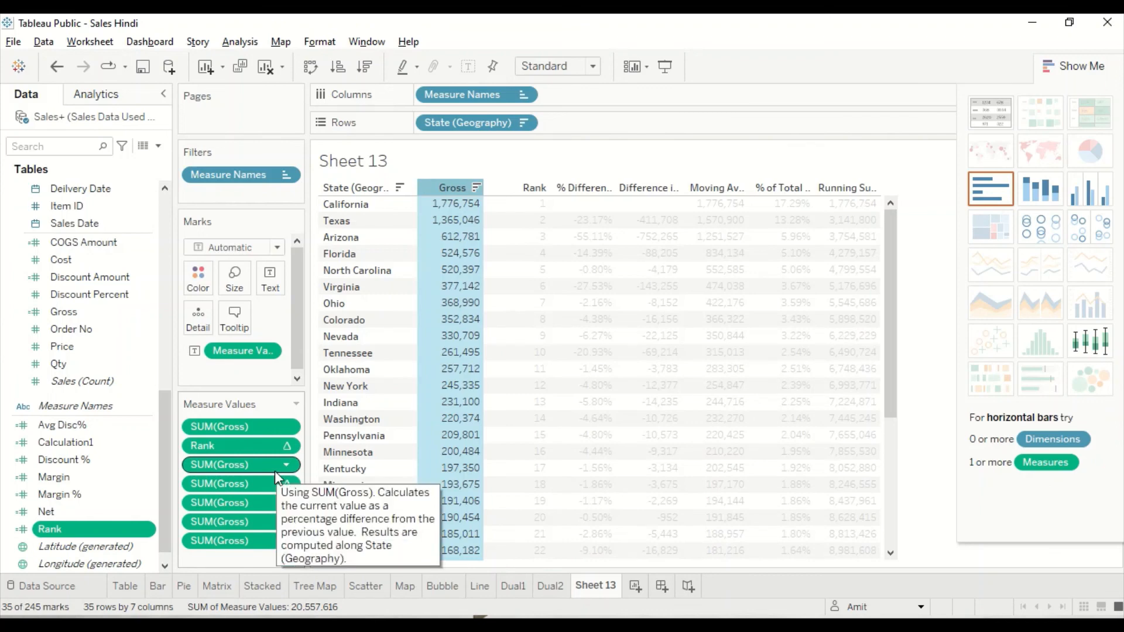